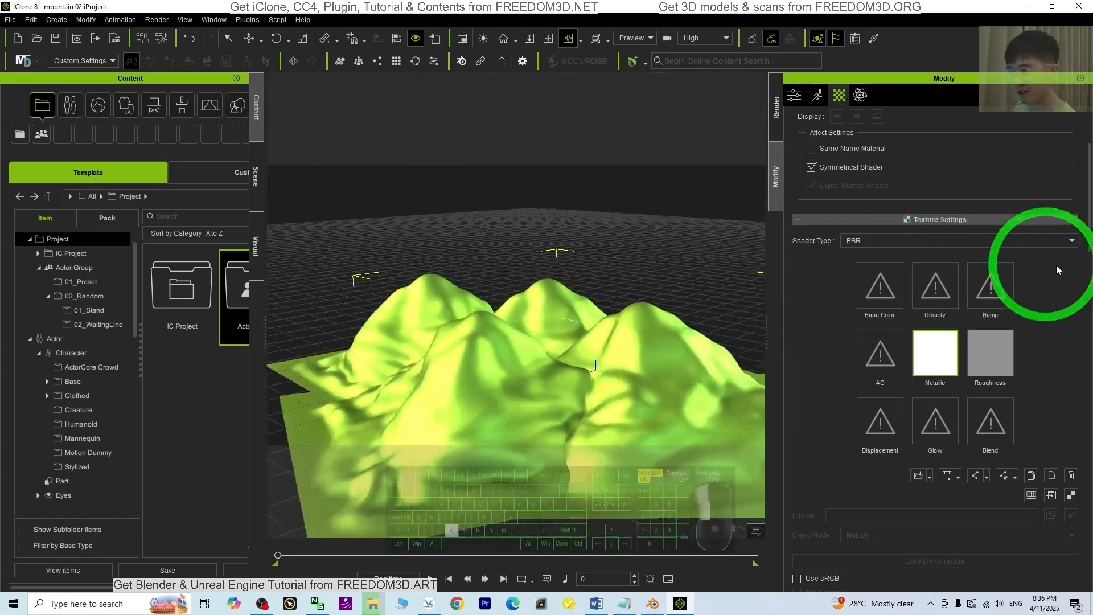
Switch to Blender, dismiss the splash screen and delete all the default scene objects
key("x")
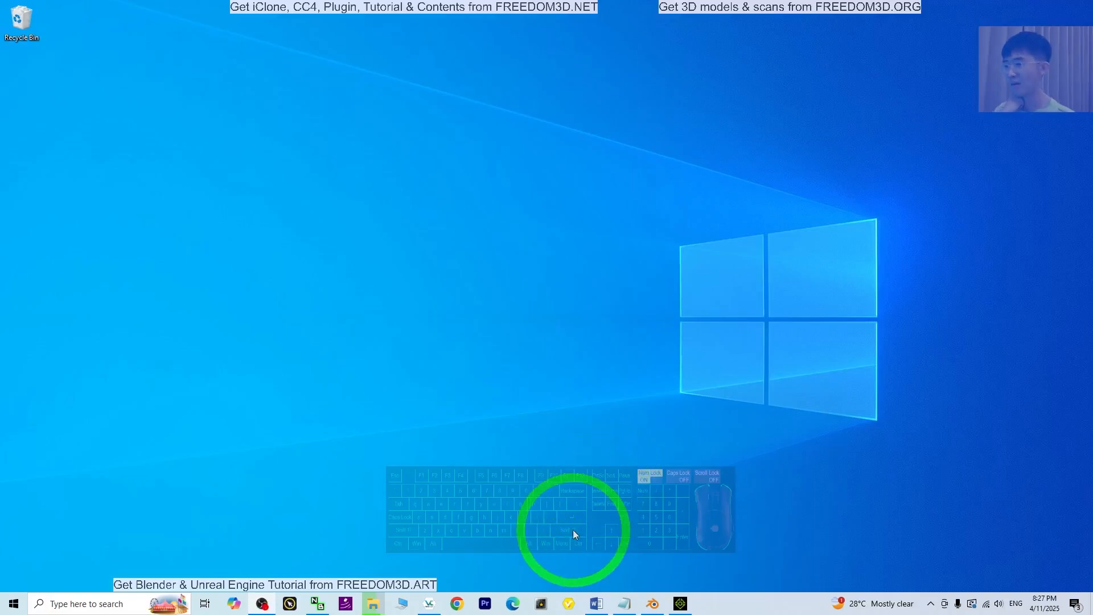
left_click(652, 603)
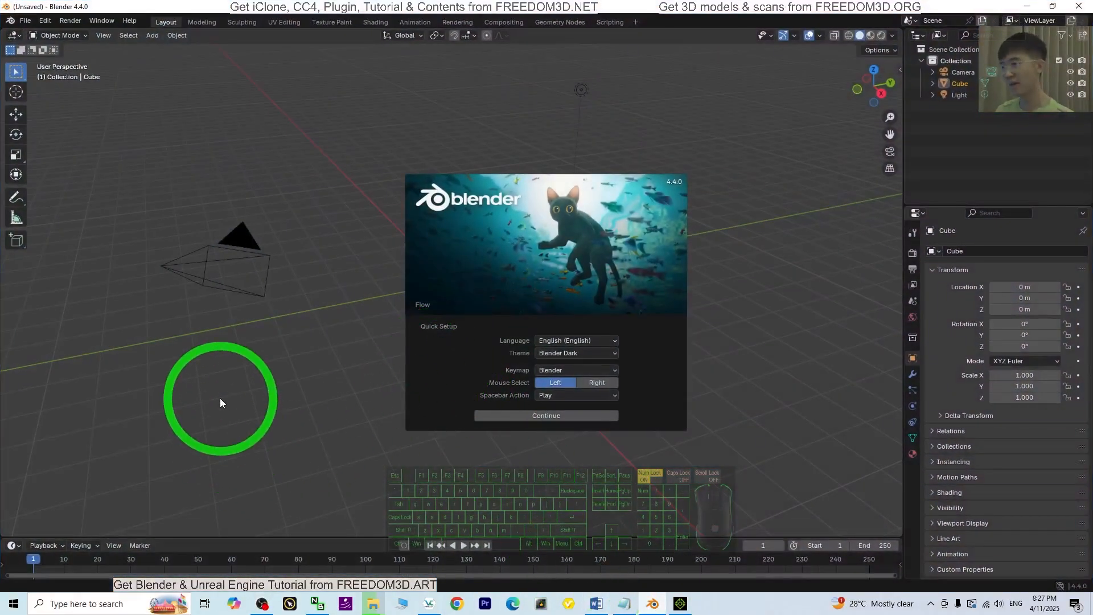
left_click(297, 378)
left_click(297, 378)
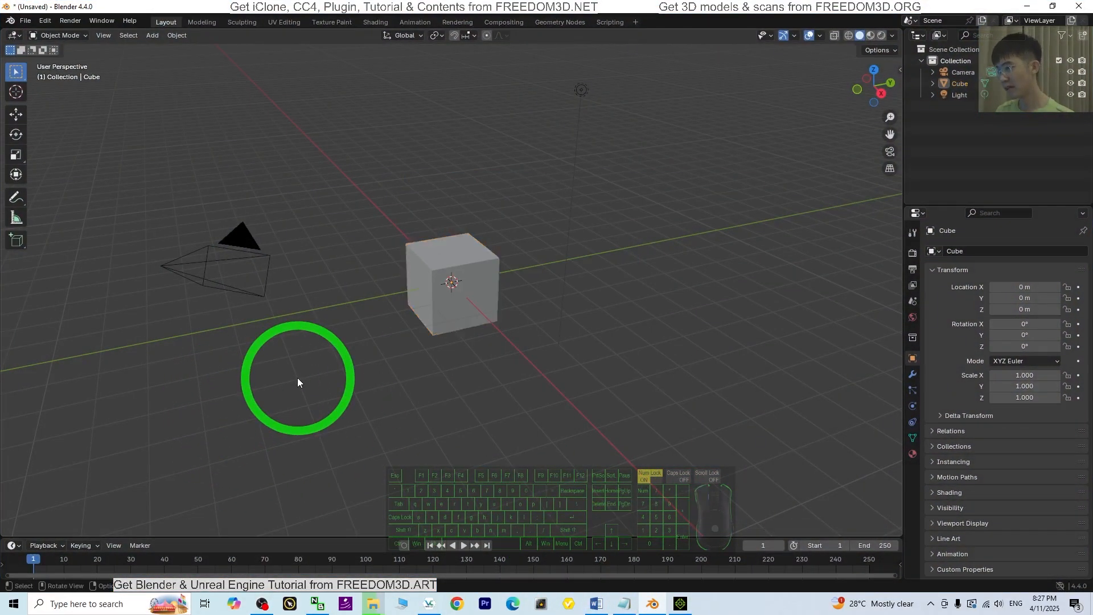
key("a")
key("Delete")
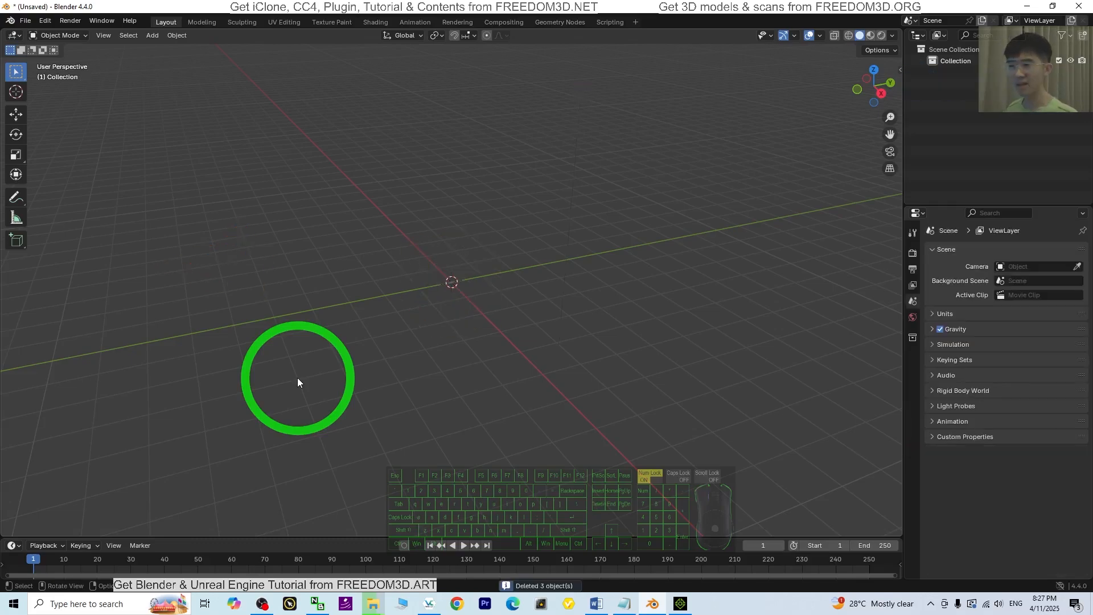
Add a plane mesh at the centre of the empty scene
left_click(151, 36)
mouse_move(168, 49)
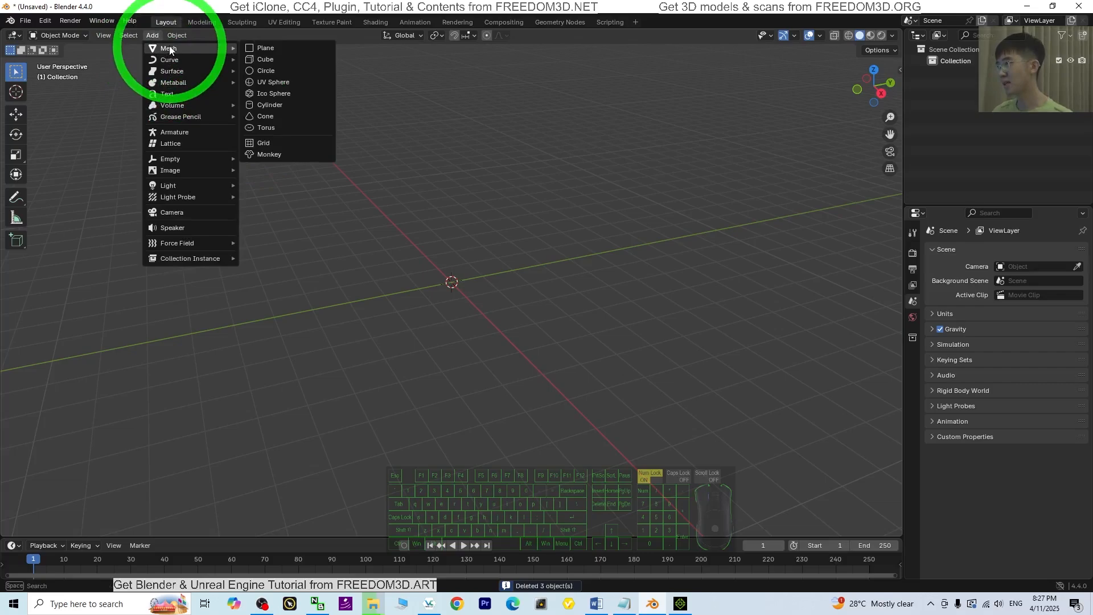
left_click(286, 47)
scroll(500, 264, "up", 3)
scroll(490, 290, "down", 3)
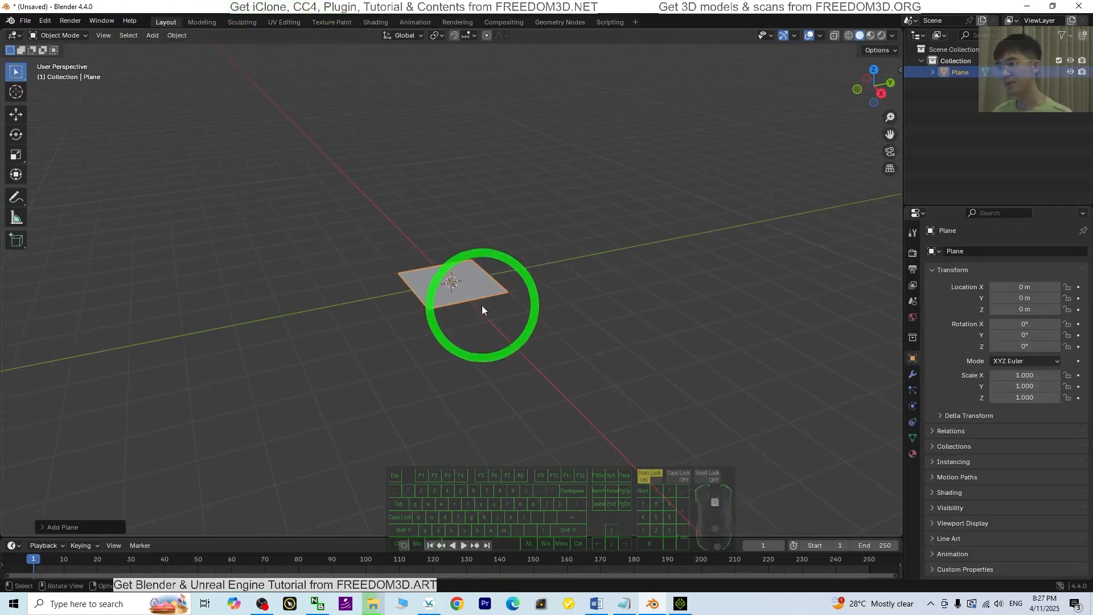
Scale the plane up uniformly to about 3.84 on all axes
scroll(455, 302, "up", 3)
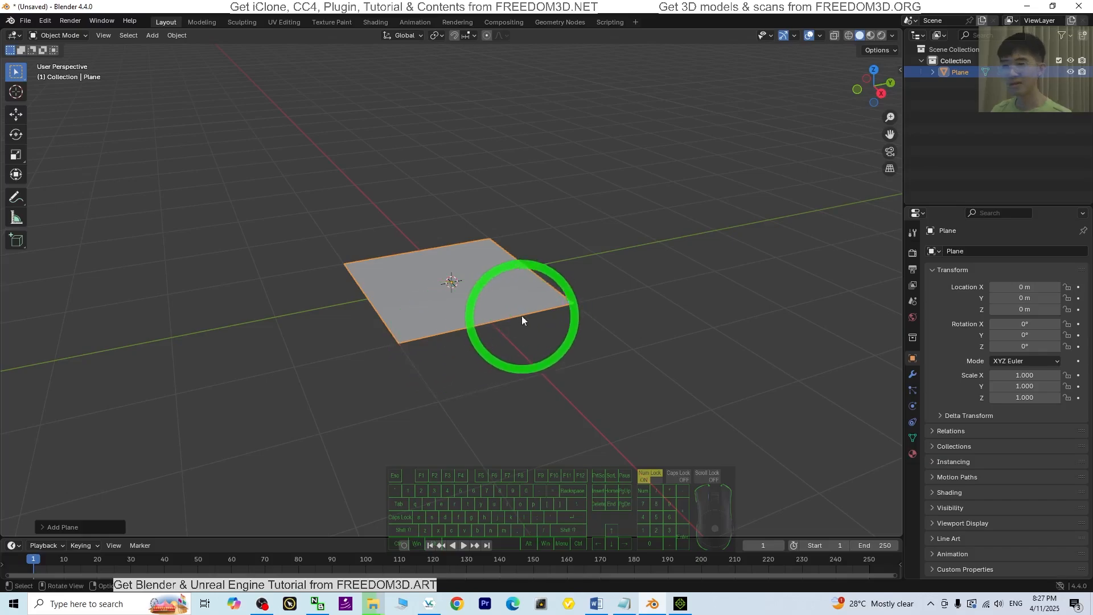
scroll(391, 344, "down", 5)
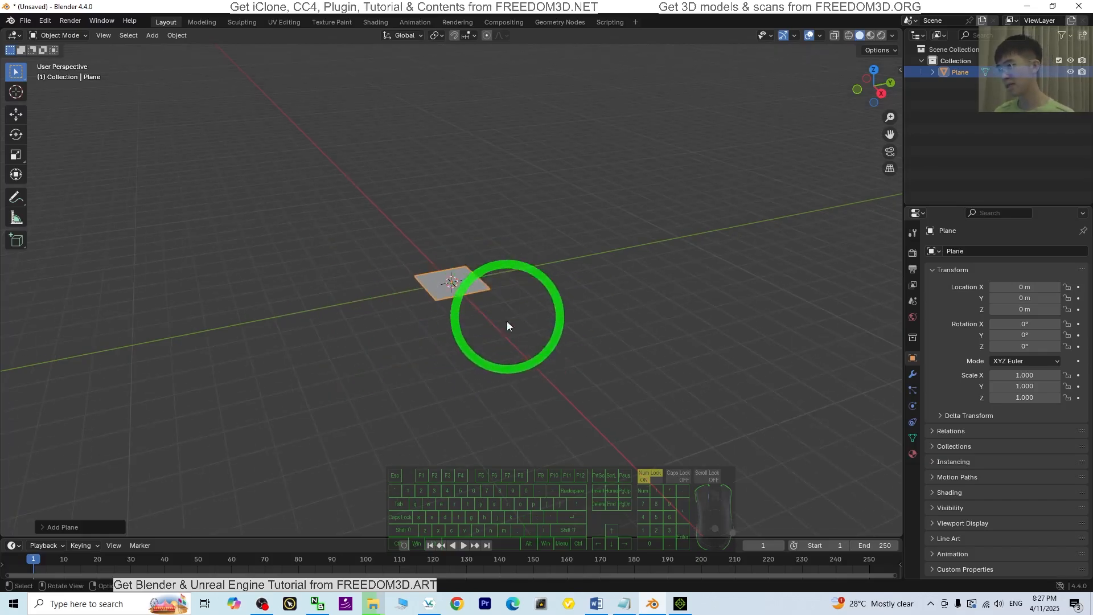
scroll(597, 309, "up", 5)
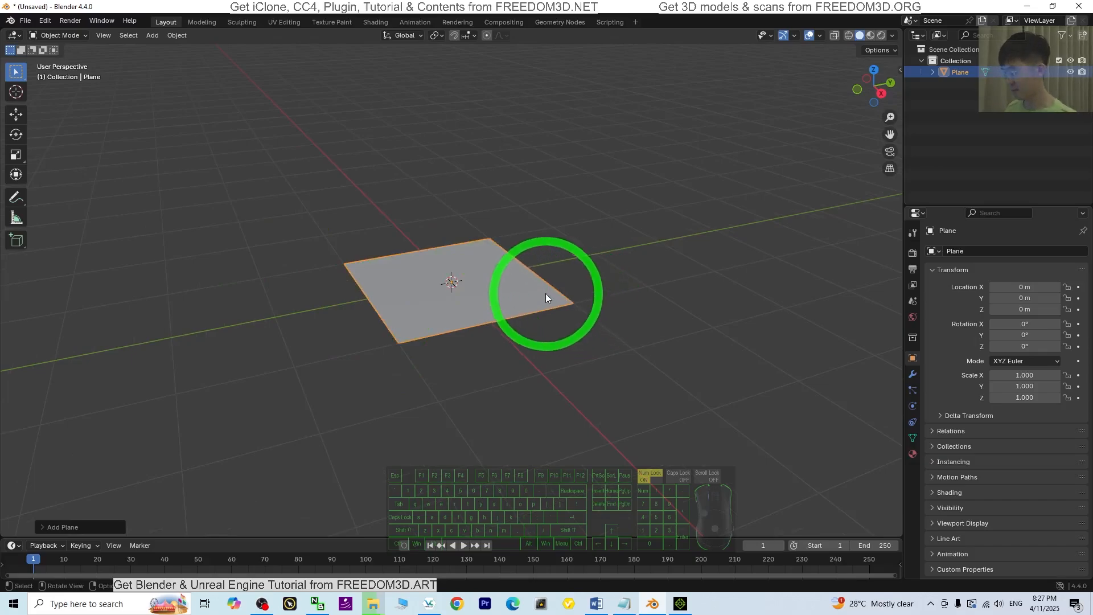
key("s")
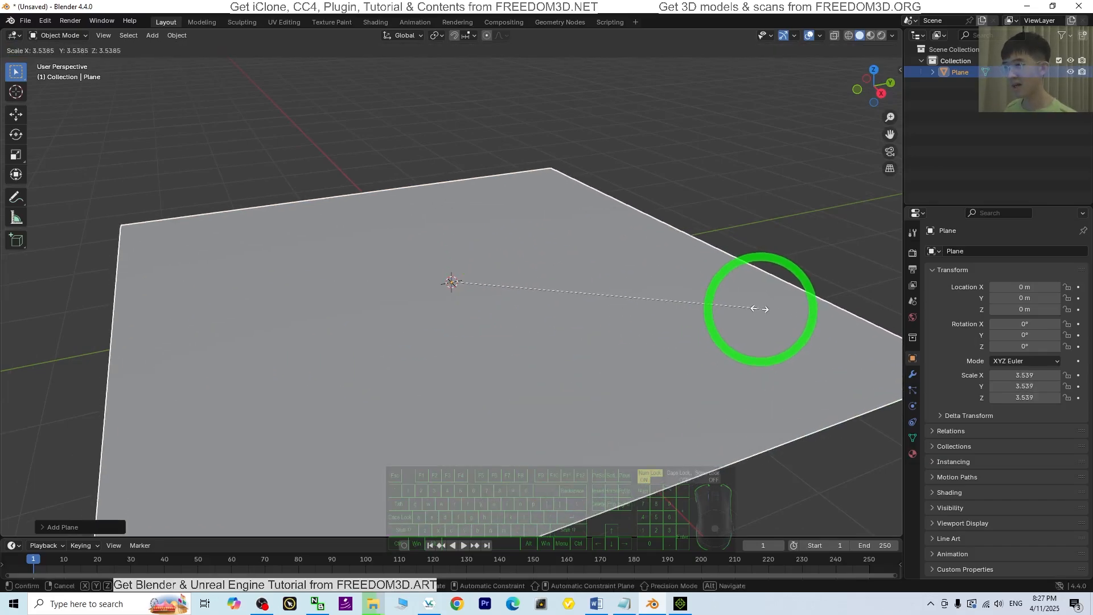
left_click(786, 305)
scroll(440, 306, "down", 3)
scroll(440, 310, "up", 2)
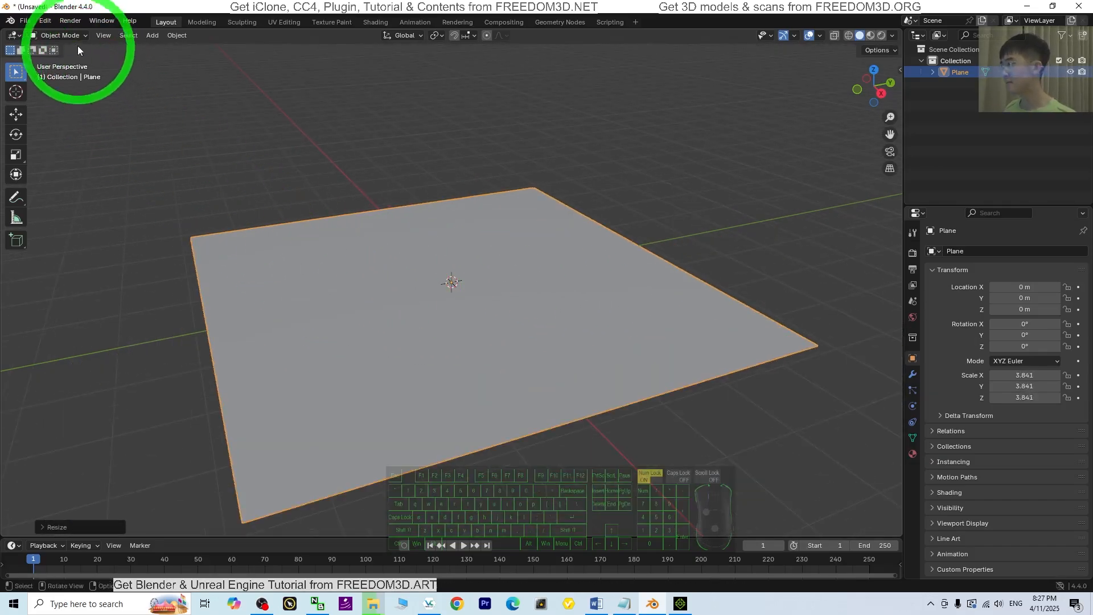
In Edit Mode, subdivide the plane with 10 cuts and clear the selection
left_click(59, 35)
left_click(48, 61)
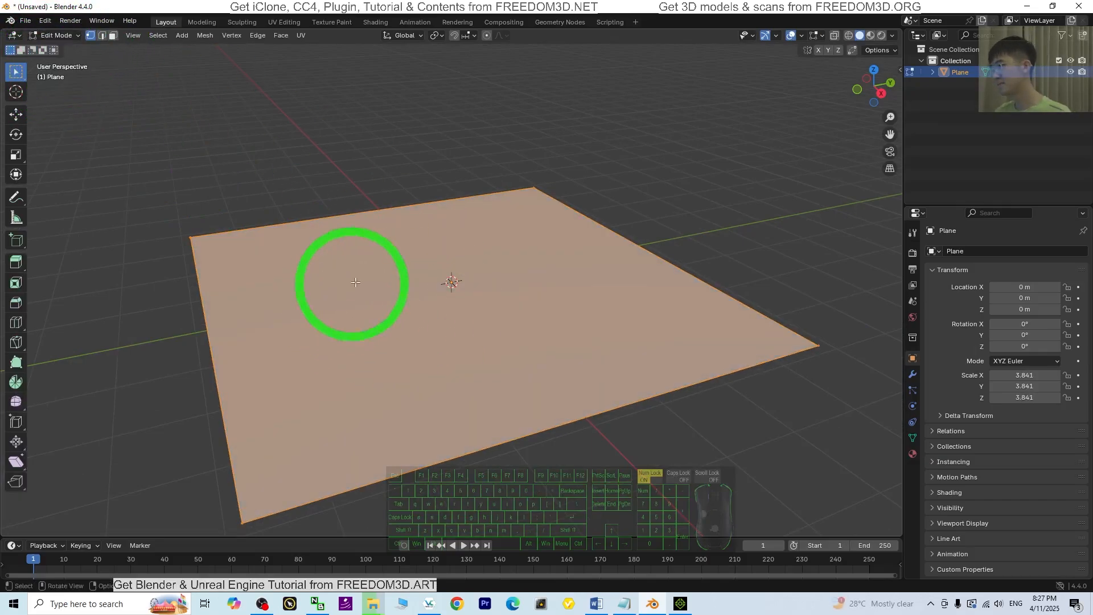
right_click(319, 283)
left_click(255, 281)
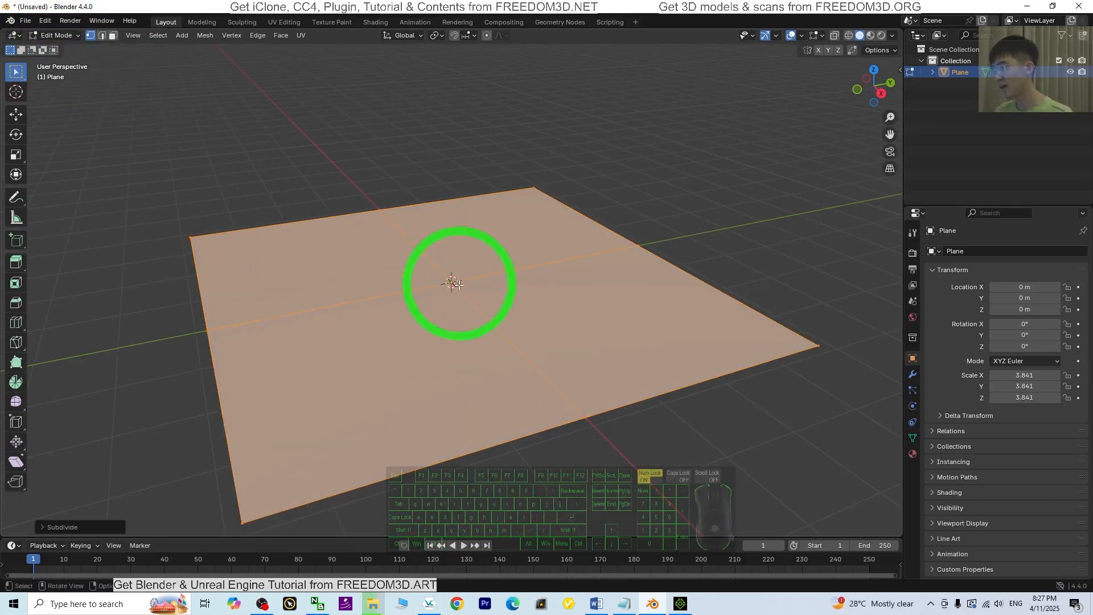
right_click(357, 275)
left_click(66, 527)
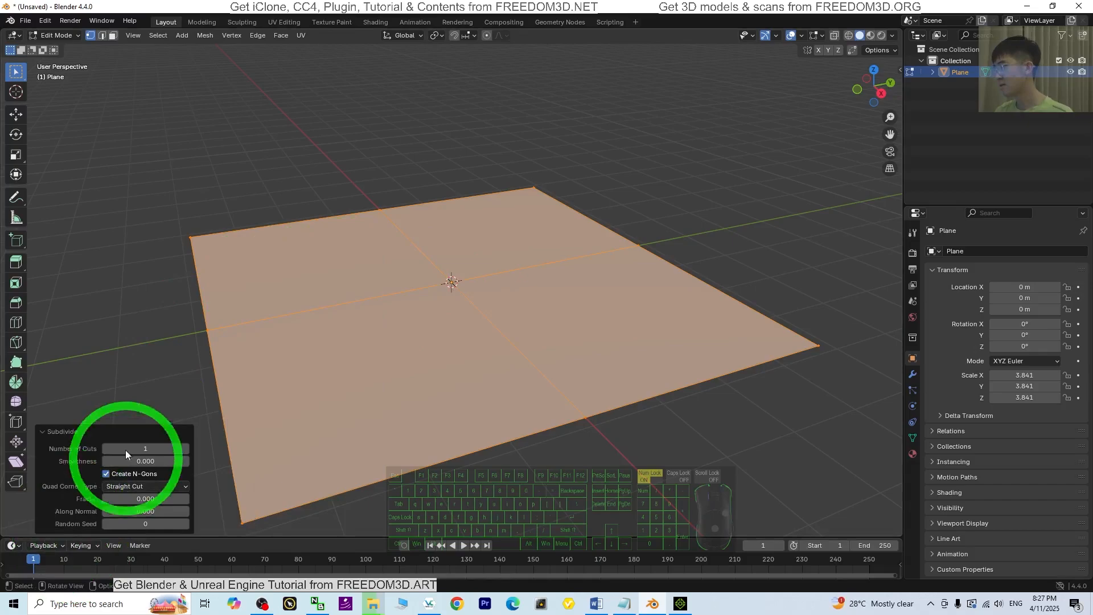
left_click_drag(127, 449, 268, 452)
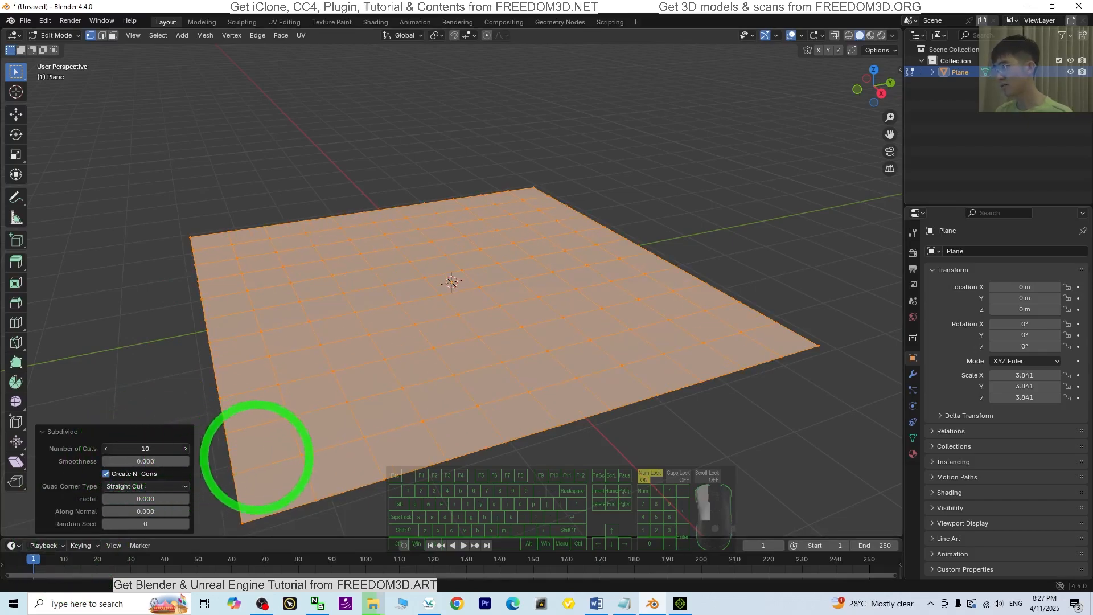
left_click(256, 171)
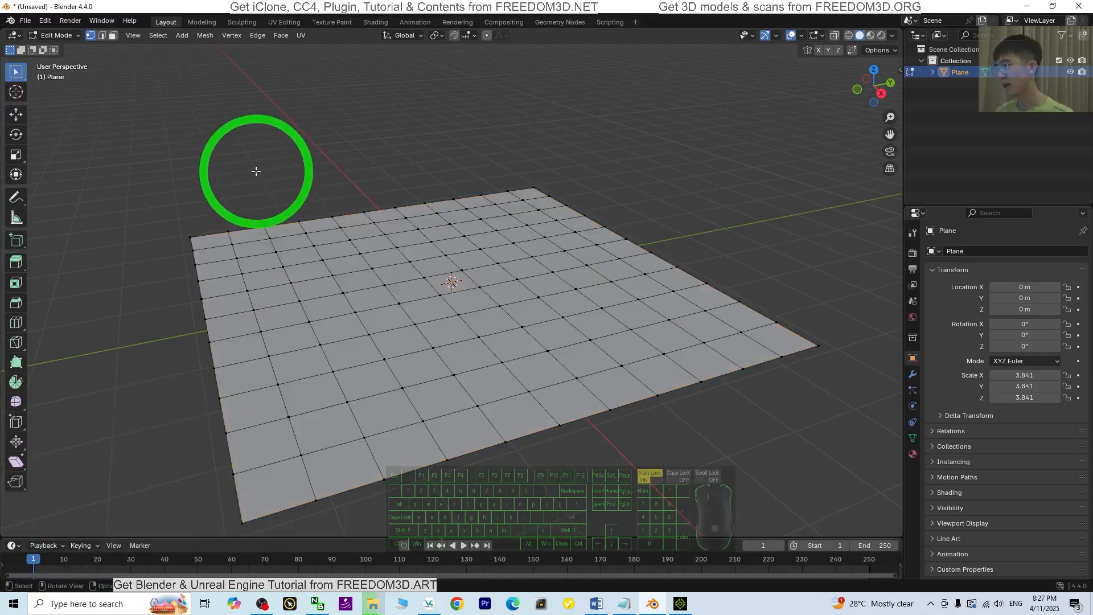
Select the whole mesh and subdivide it a second time with 10 cuts
key("a")
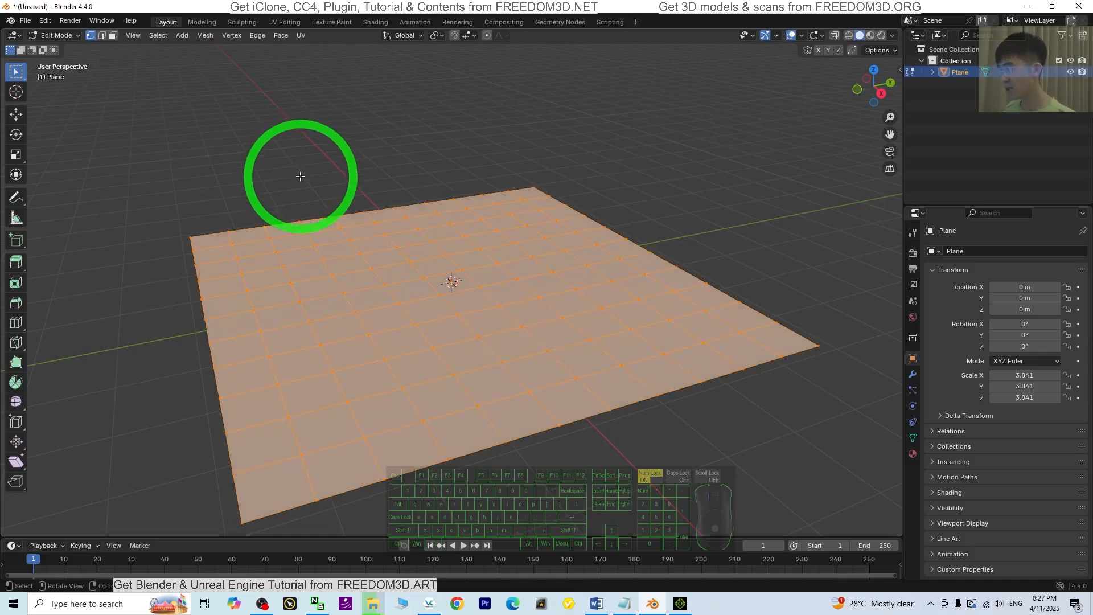
right_click(319, 314)
left_click(320, 315)
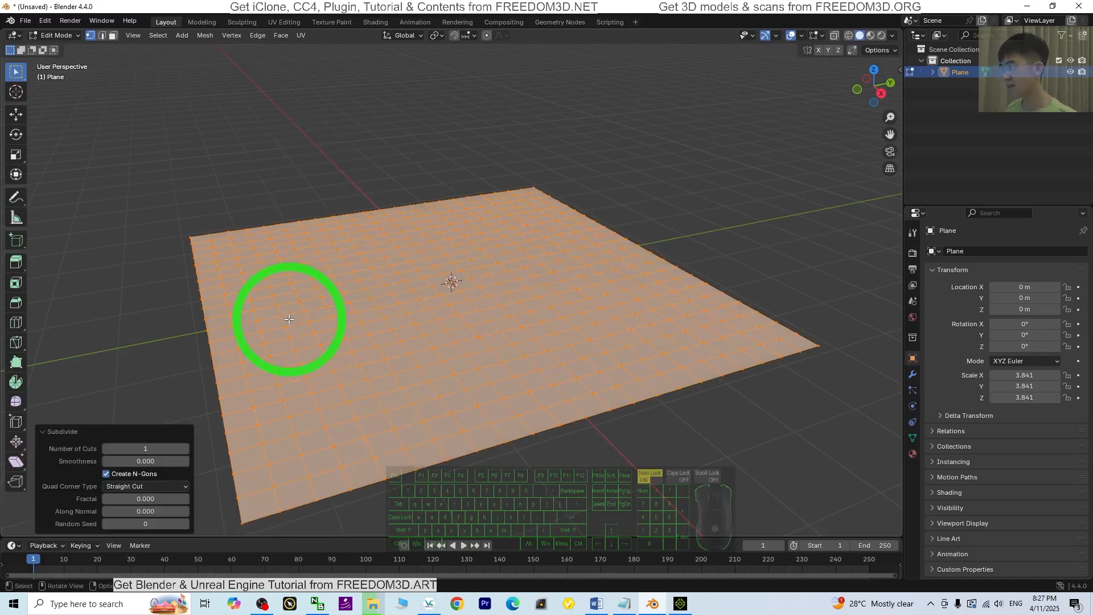
left_click_drag(115, 449, 93, 450)
left_click(138, 450)
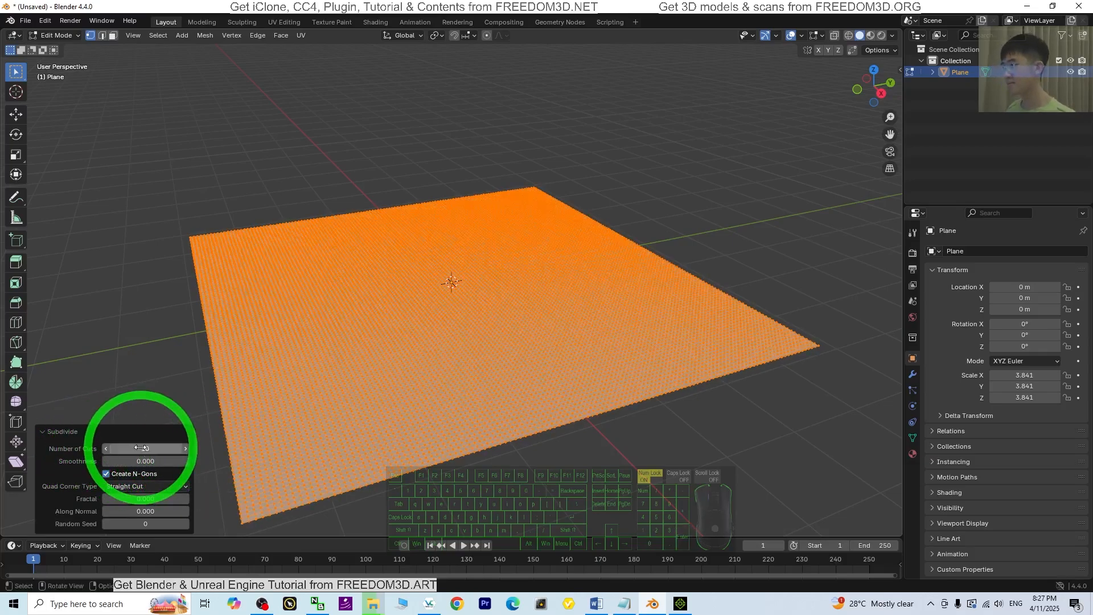
Set the second subdivision's number of cuts to 30 and inspect the mesh density
left_click_drag(151, 449, 146, 448)
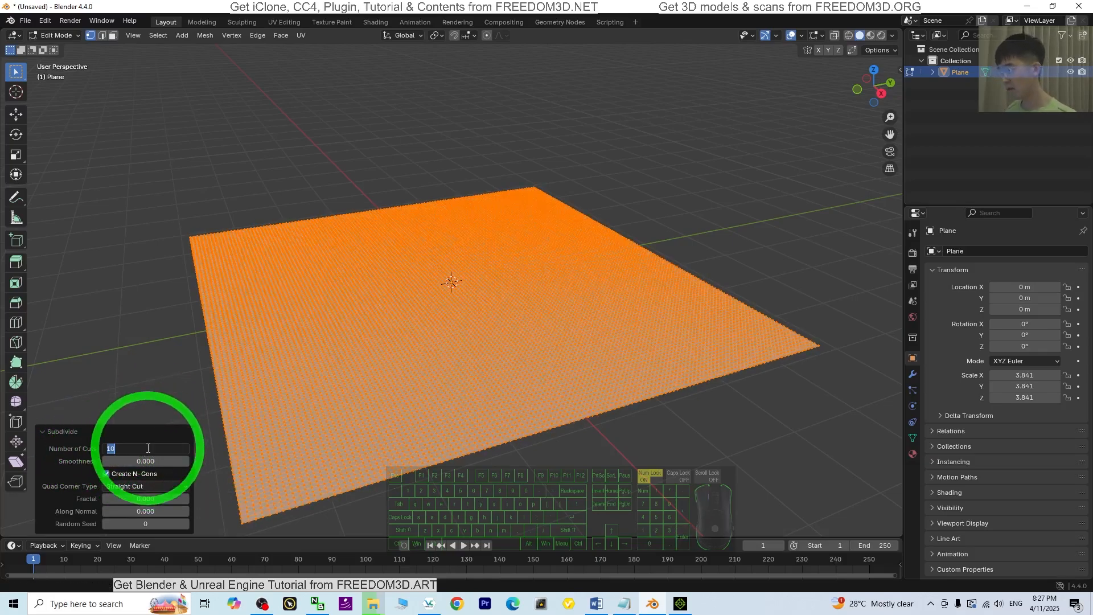
key("Return")
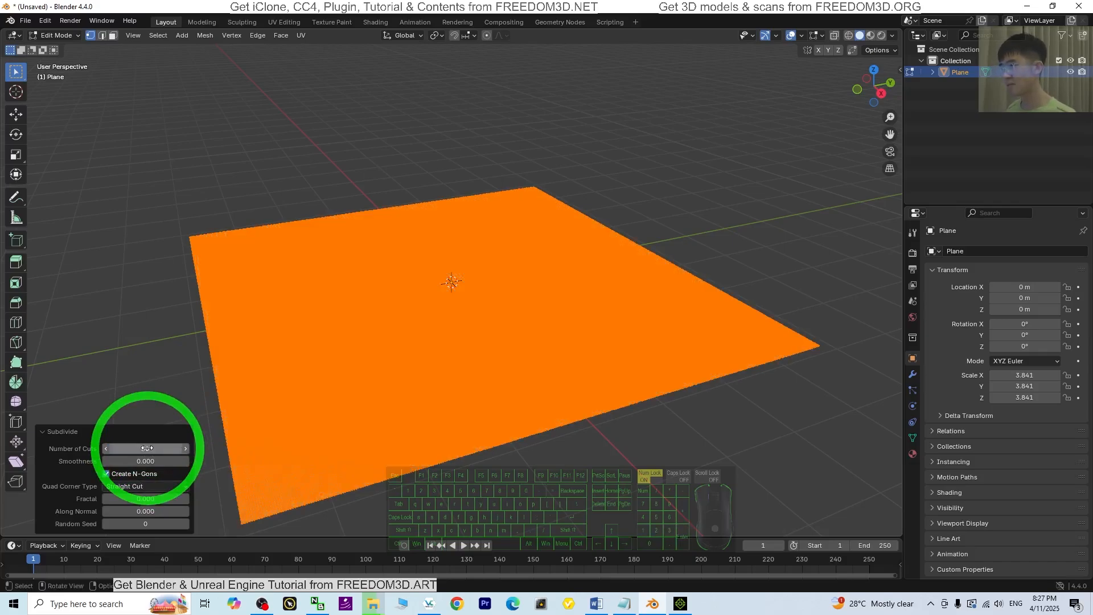
scroll(393, 393, "up", 2)
scroll(399, 395, "up", 3)
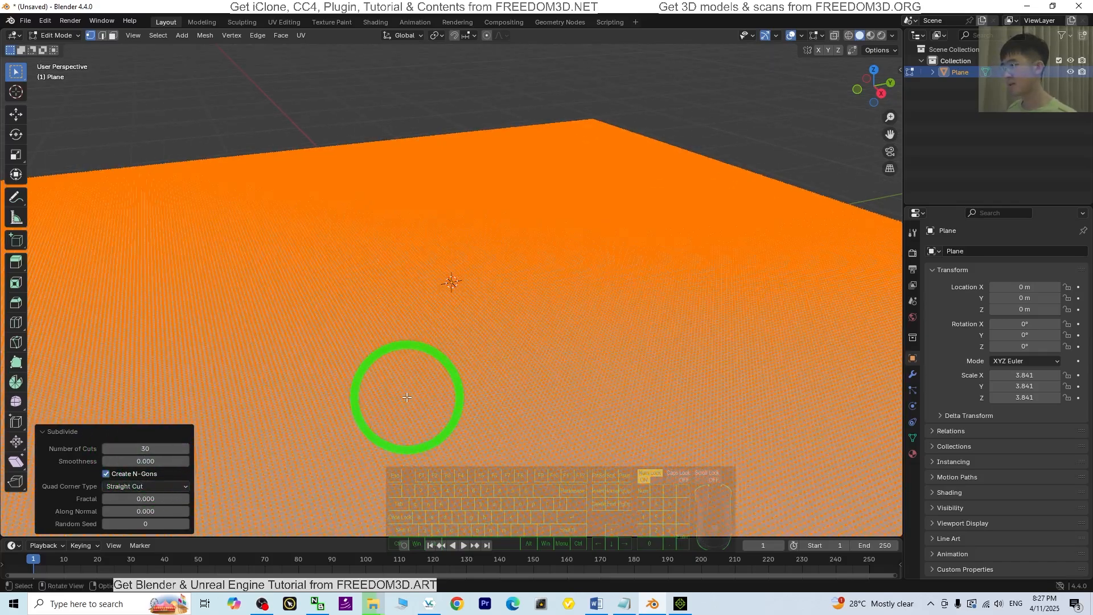
scroll(456, 391, "down", 3)
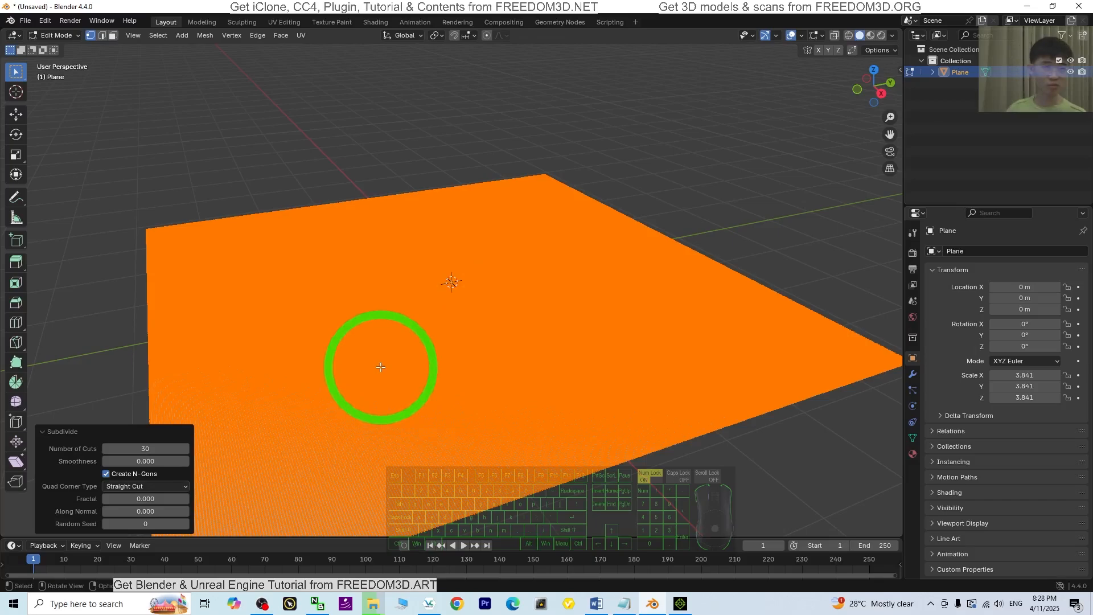
Set the second subdivision's number of cuts to 15 and deselect the mesh
left_click(153, 448)
type("20")
key("Return")
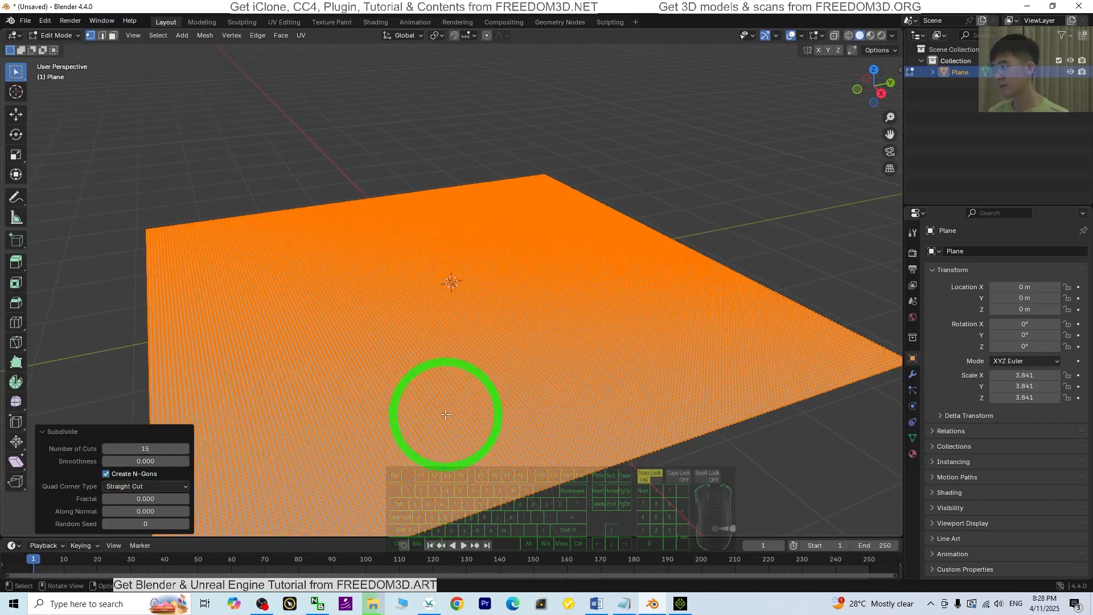
left_click(125, 307)
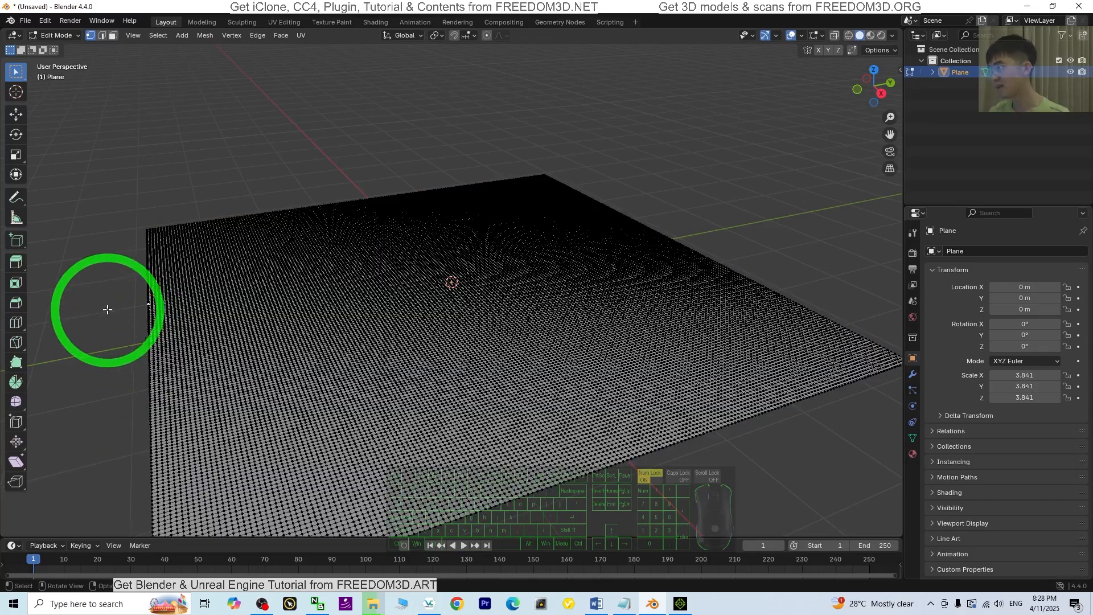
Return to Object Mode, add a Triangulate modifier to the plane and apply it
left_click(73, 39)
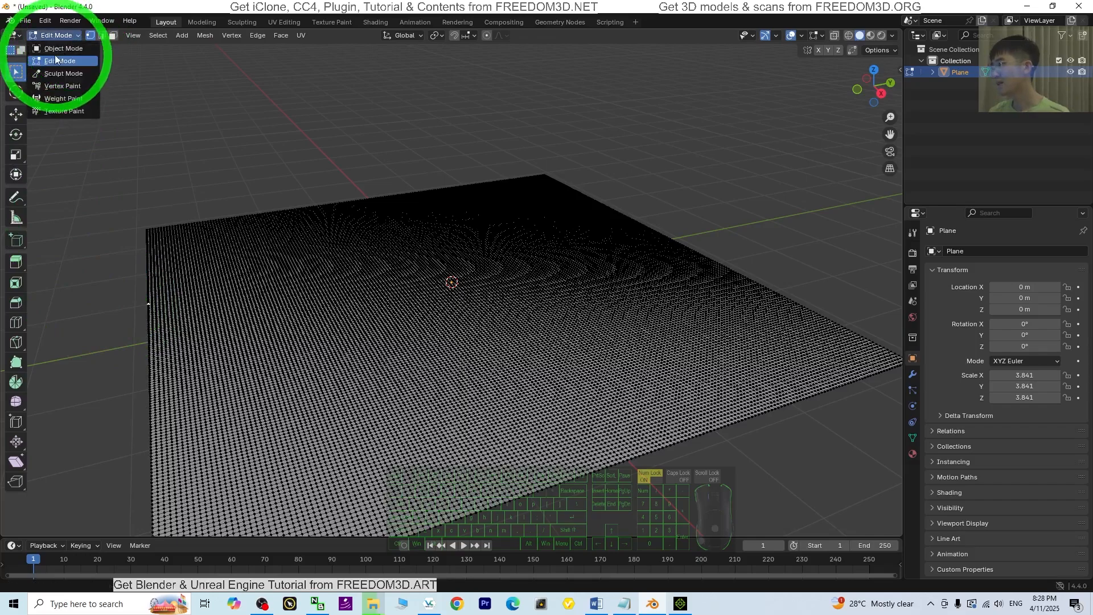
left_click(56, 30)
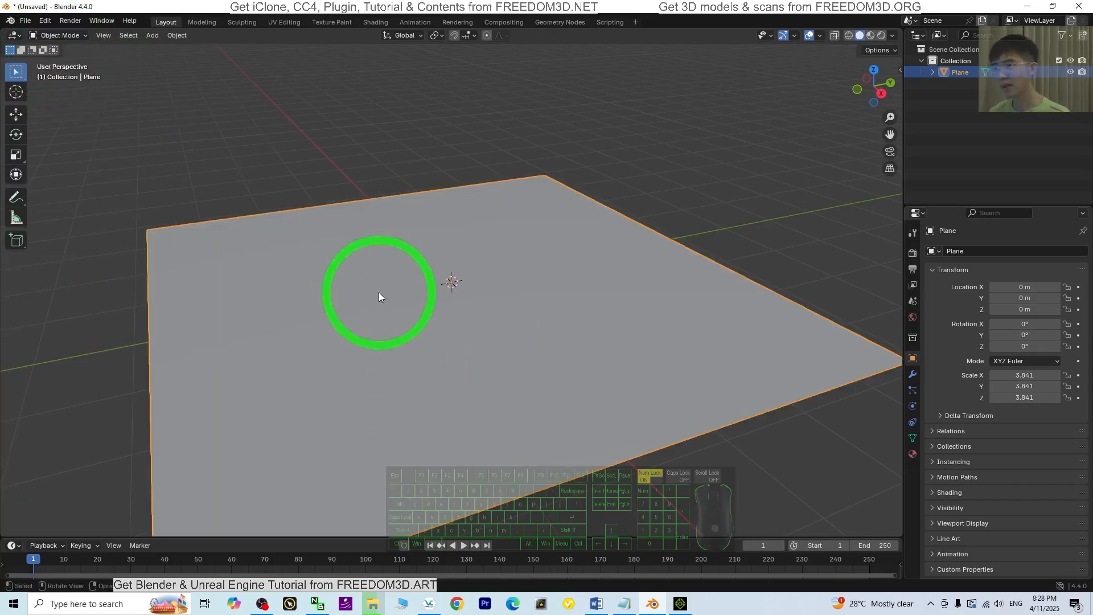
scroll(508, 359, "down", 3)
scroll(508, 359, "up", 2)
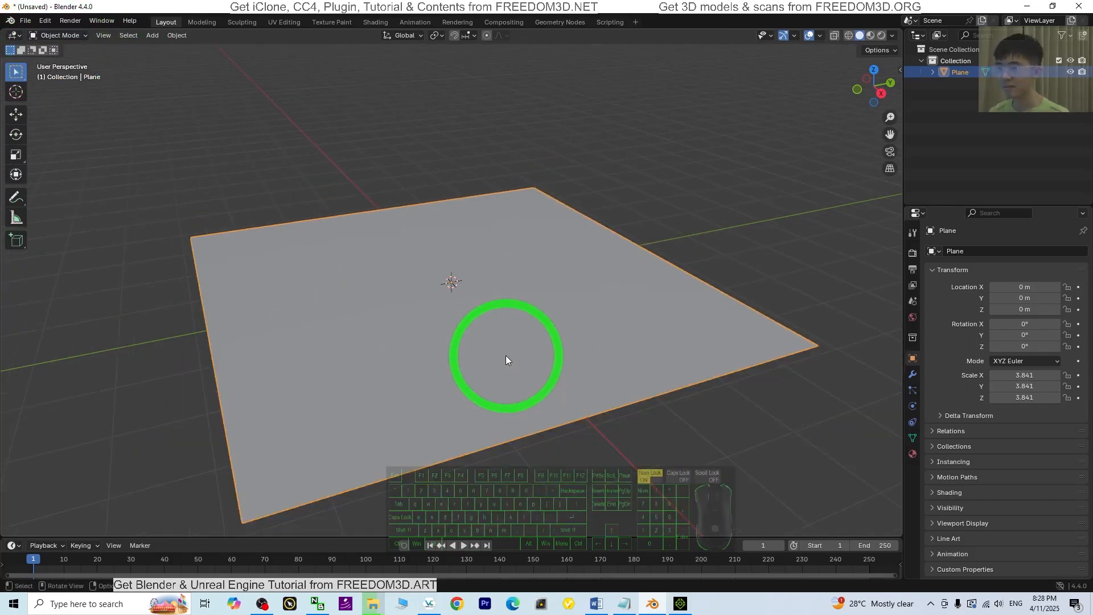
left_click(913, 377)
left_click(996, 252)
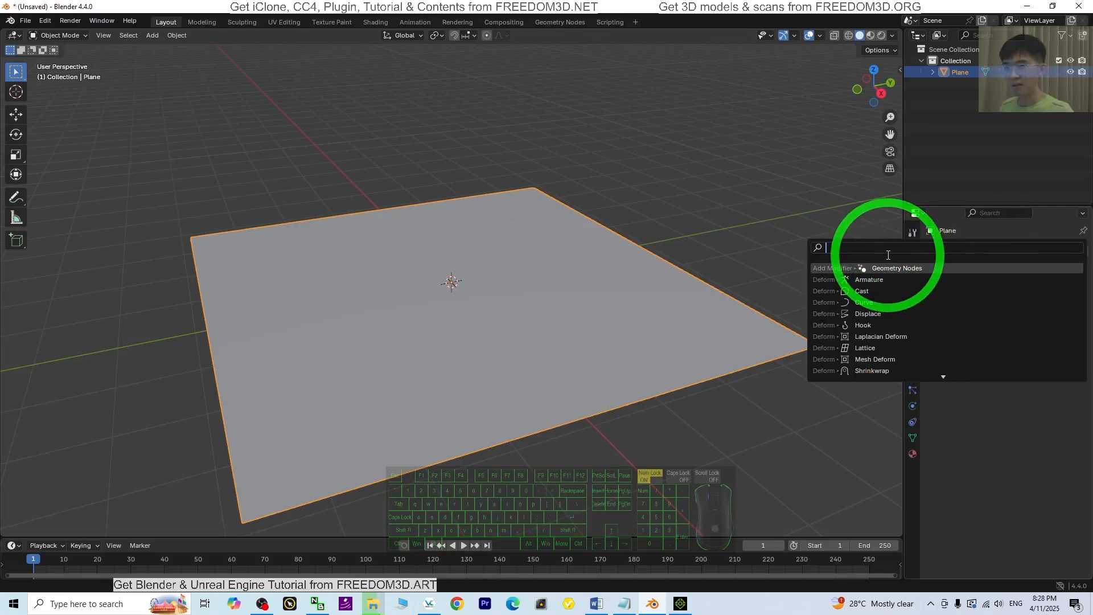
key("Return")
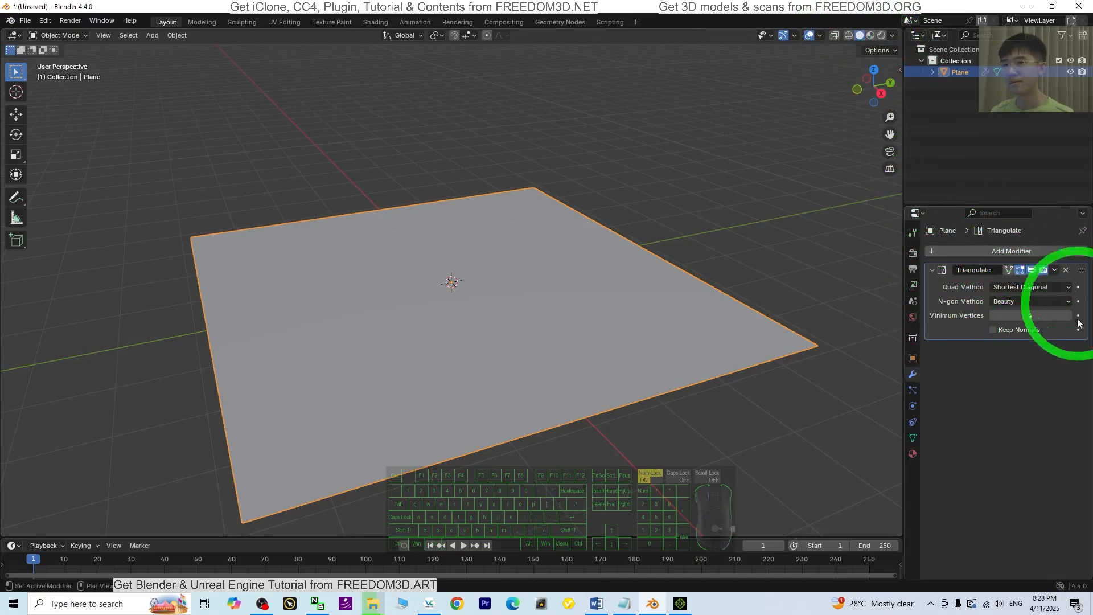
left_click(1055, 271)
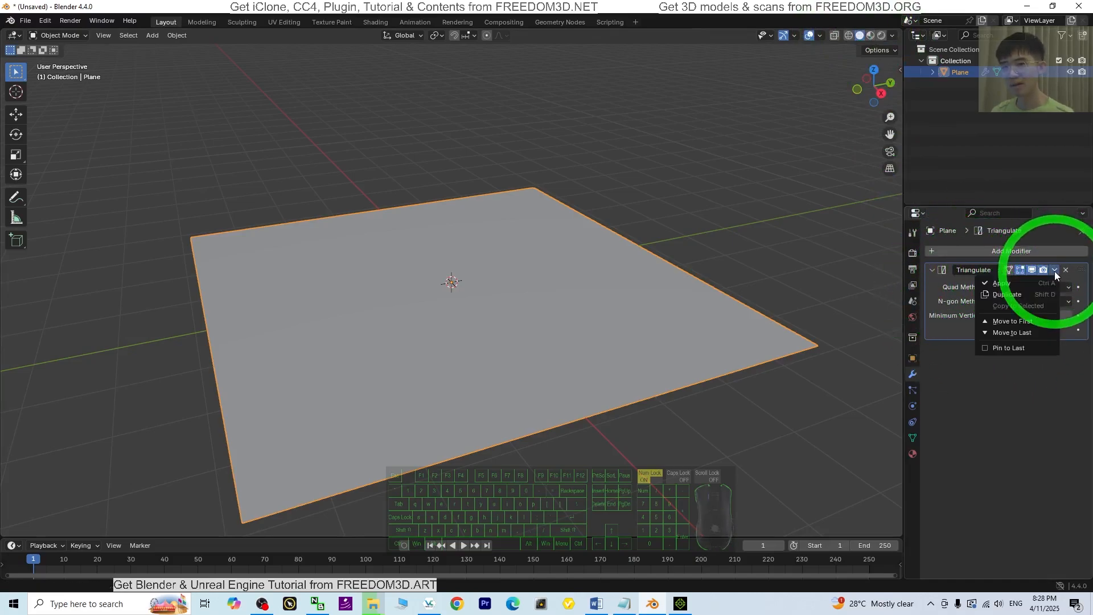
left_click(1003, 283)
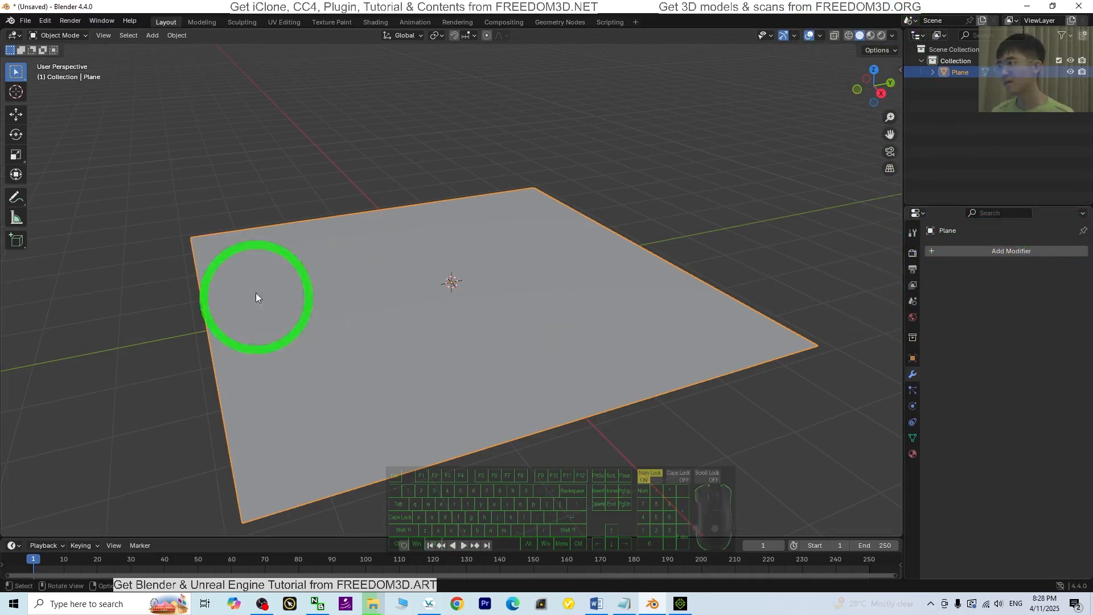
Enter Edit Mode and examine the plane's triangulated mesh up close
left_click(61, 36)
left_click(59, 61)
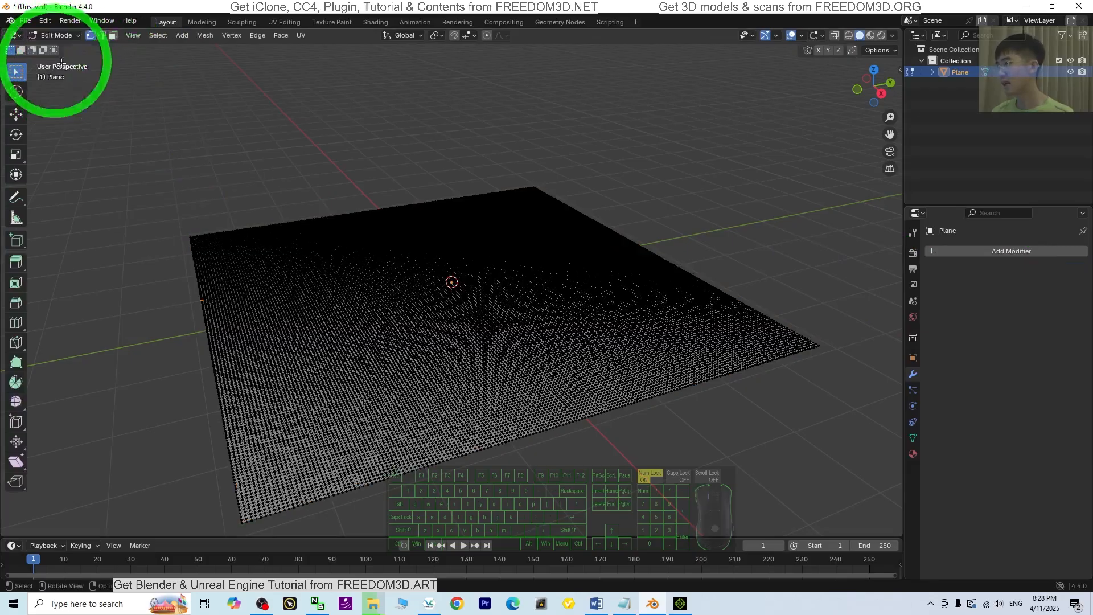
scroll(439, 329, "up", 10)
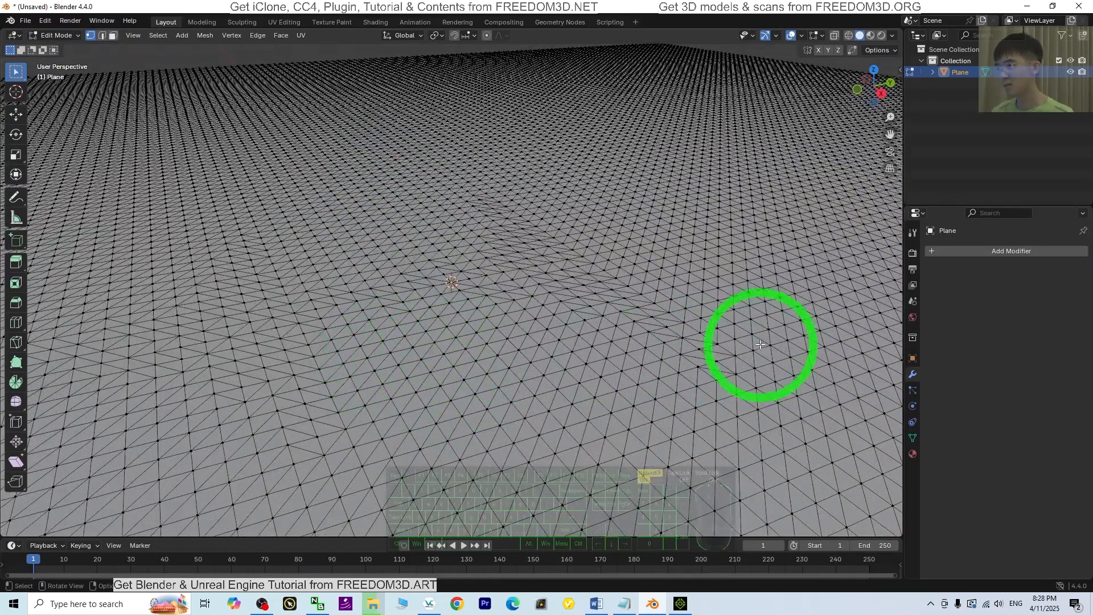
scroll(579, 456, "down", 4)
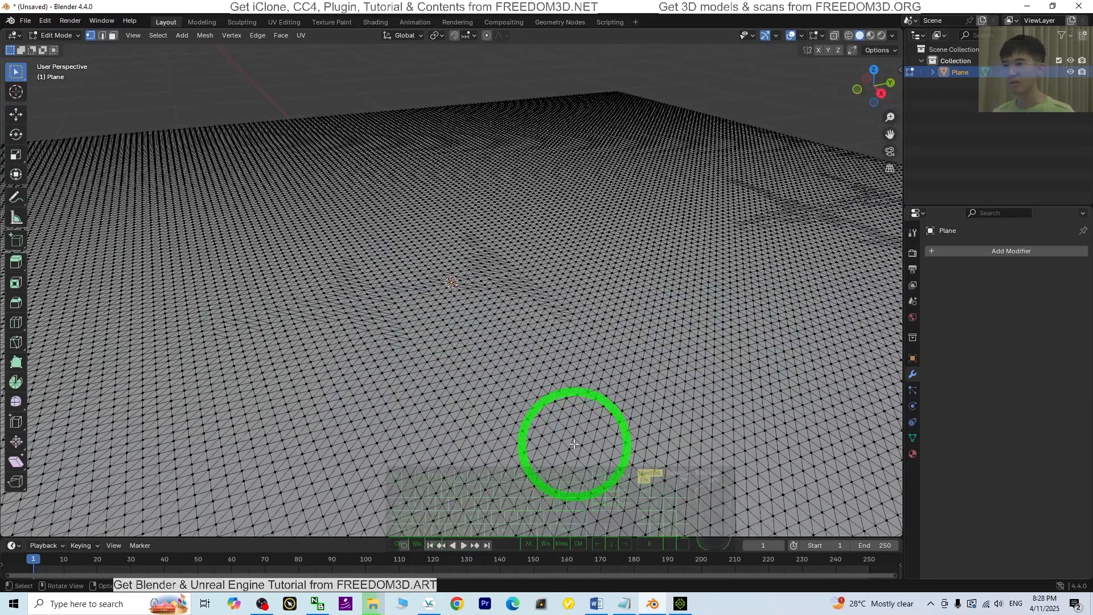
Return the plane to Object Mode and switch to the Sculpting workspace
scroll(580, 456, "down", 5)
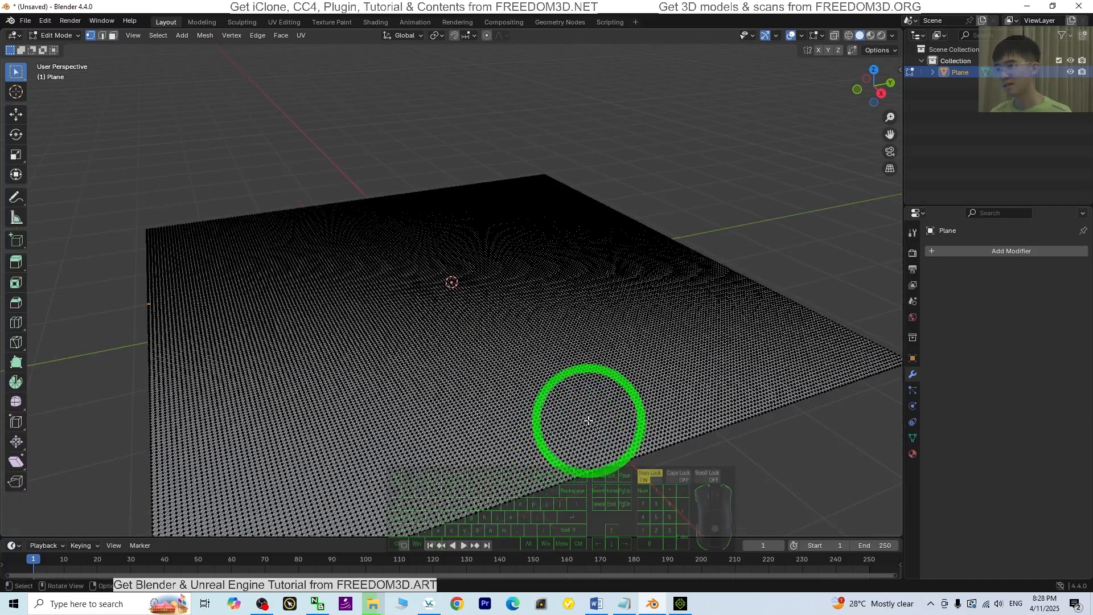
scroll(588, 420, "down", 2)
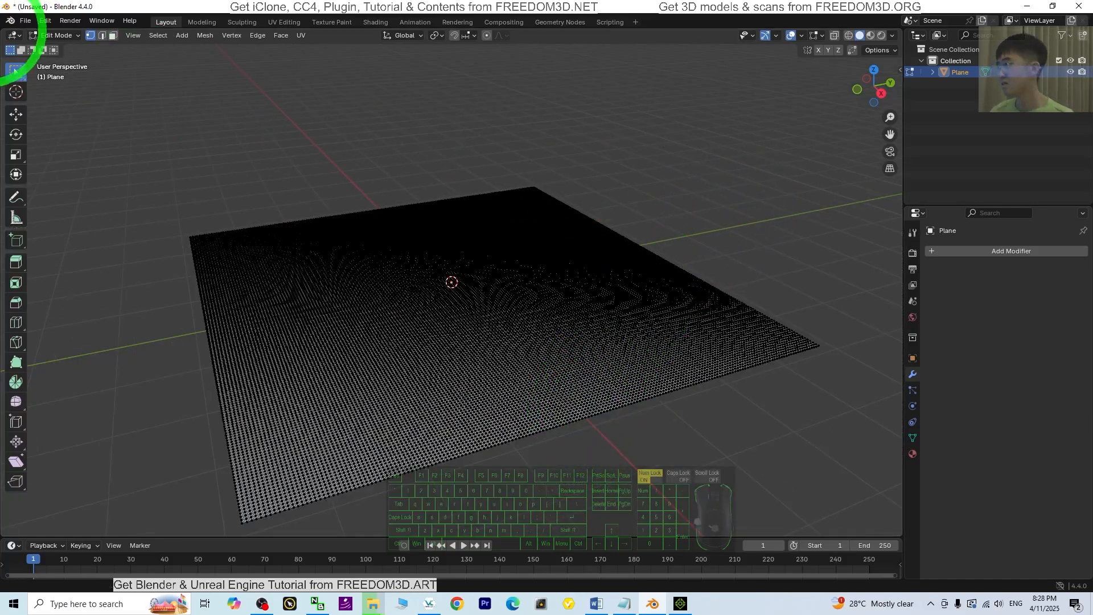
left_click(70, 35)
left_click(62, 46)
left_click(367, 298)
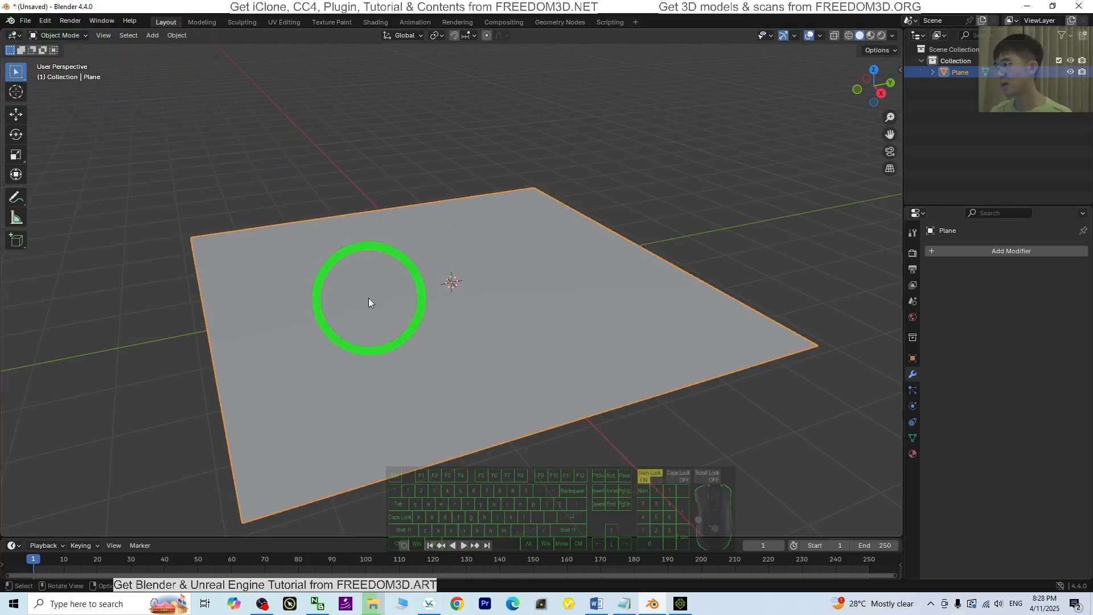
left_click(236, 22)
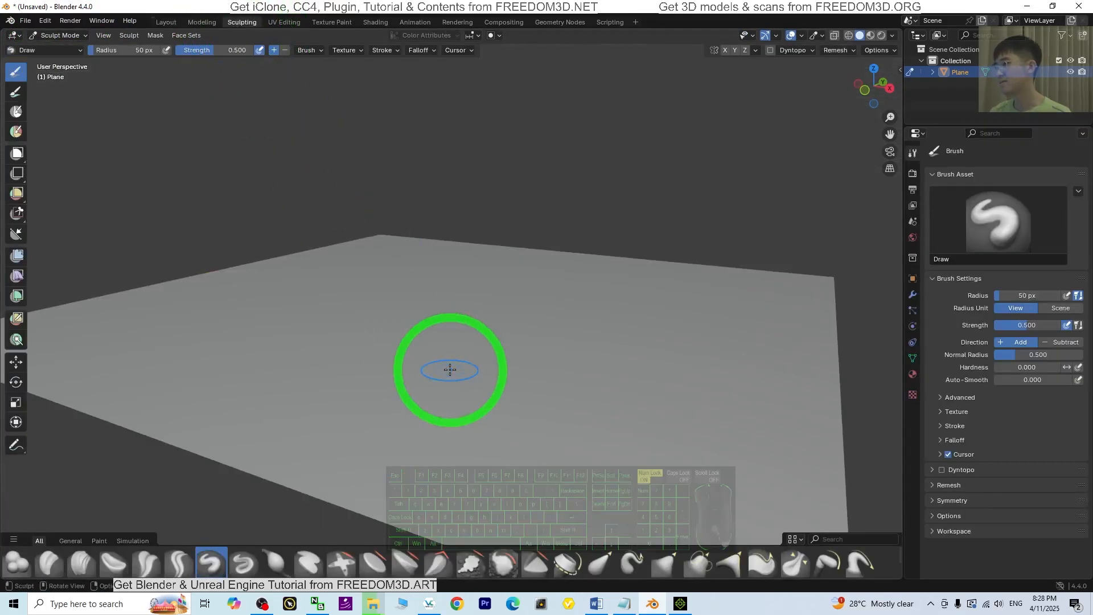
Sculpt a few small raised bumps near one corner of the plane with the Draw brush at 50 px radius
scroll(456, 370, "down", 4)
scroll(760, 329, "up", 1)
mouse_move(794, 330)
middle_mouse_down()
mouse_move(774, 354)
mouse_move(279, 367)
middle_mouse_up()
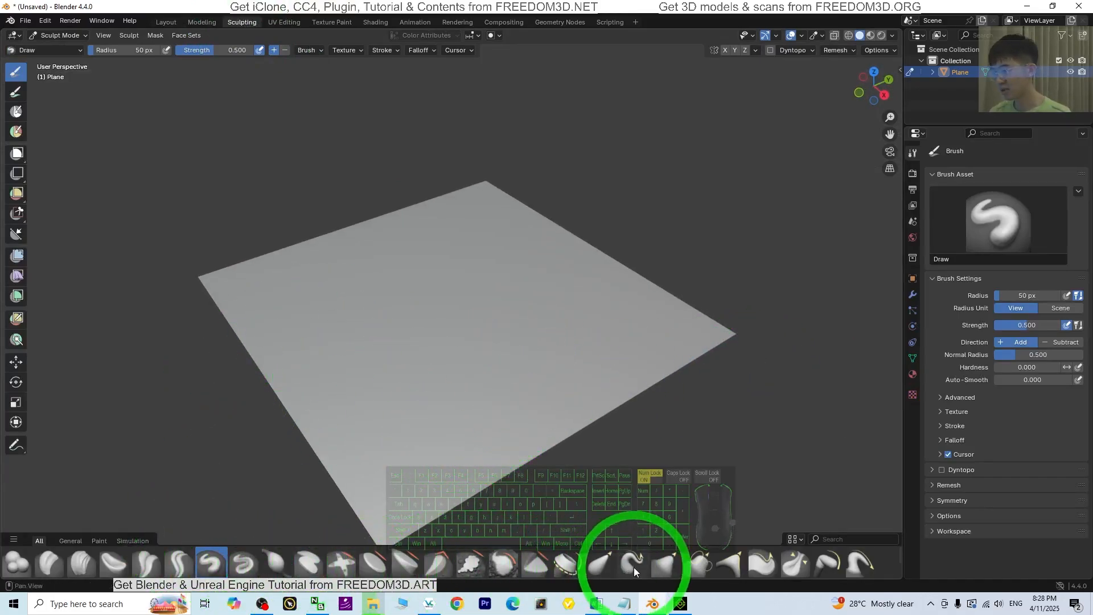
mouse_move(342, 432)
left_mouse_down()
mouse_move(378, 357)
mouse_move(423, 366)
mouse_move(480, 402)
left_mouse_up()
mouse_move(481, 402)
middle_mouse_down()
mouse_move(518, 347)
mouse_move(493, 371)
middle_mouse_up()
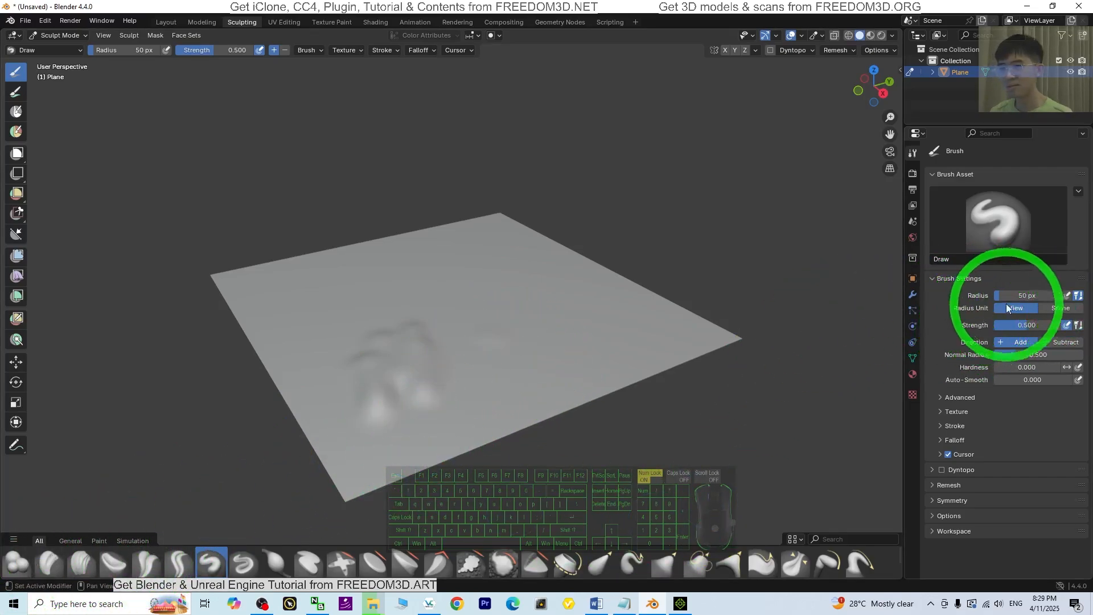
Set the Draw brush radius to 217 px and raise a broad mountain mass in the middle of the plane
mouse_move(1007, 296)
left_mouse_down()
mouse_move(144, 296)
mouse_move(917, 348)
left_mouse_up()
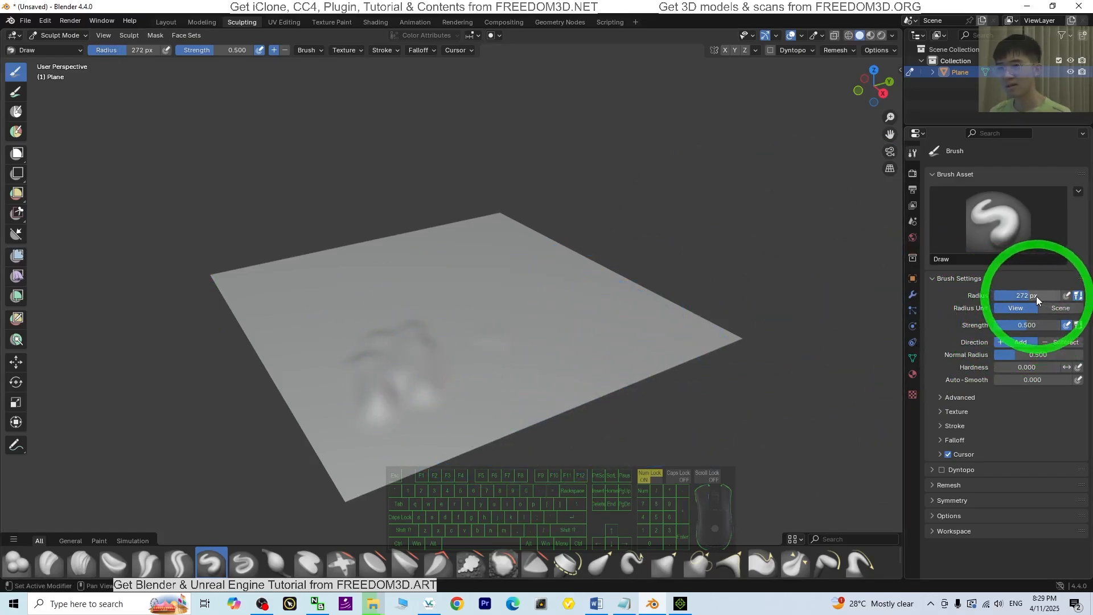
left_click_drag(1037, 296, 151, 298)
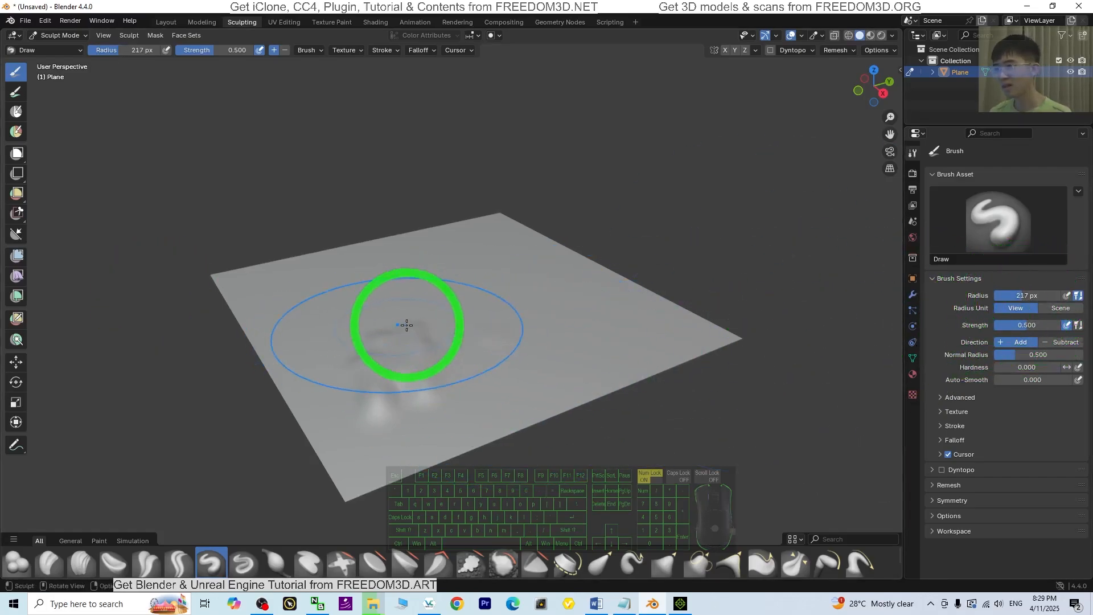
mouse_move(908, 340)
left_mouse_down()
mouse_move(825, 349)
mouse_move(454, 324)
mouse_move(415, 273)
mouse_move(537, 334)
mouse_move(384, 262)
mouse_move(385, 298)
mouse_move(729, 328)
left_mouse_up()
mouse_move(729, 328)
middle_mouse_down()
mouse_move(471, 308)
mouse_move(630, 317)
mouse_move(708, 341)
mouse_move(542, 298)
middle_mouse_up()
Set the Draw brush radius to 116 px and build up the mountain's peak and shoulders from several sides
left_click_drag(1036, 299, 142, 294)
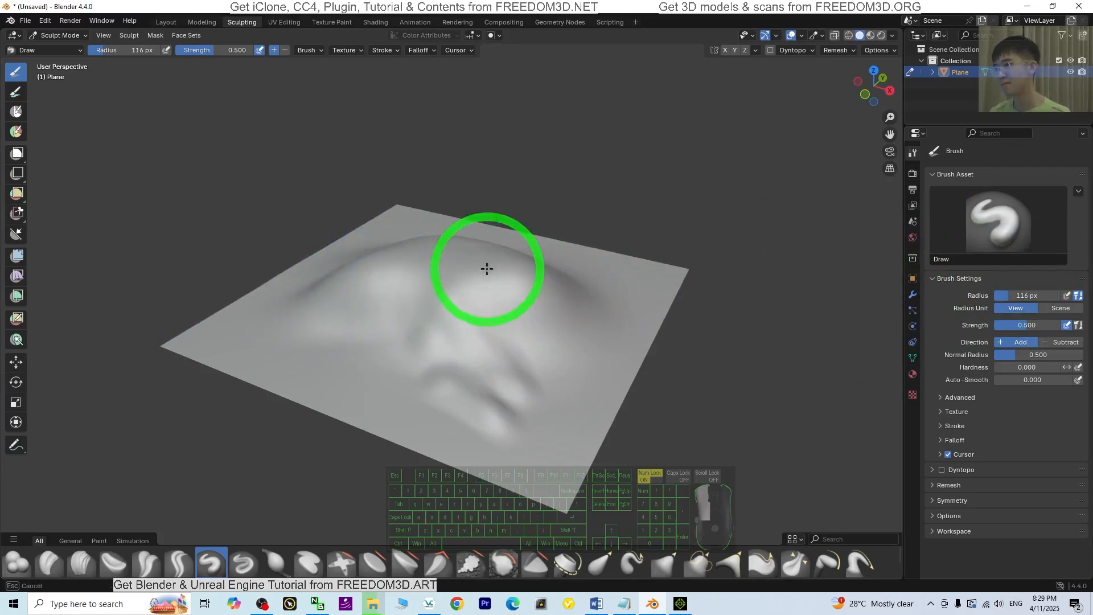
mouse_move(687, 351)
middle_mouse_down()
mouse_move(512, 344)
mouse_move(431, 299)
middle_mouse_up()
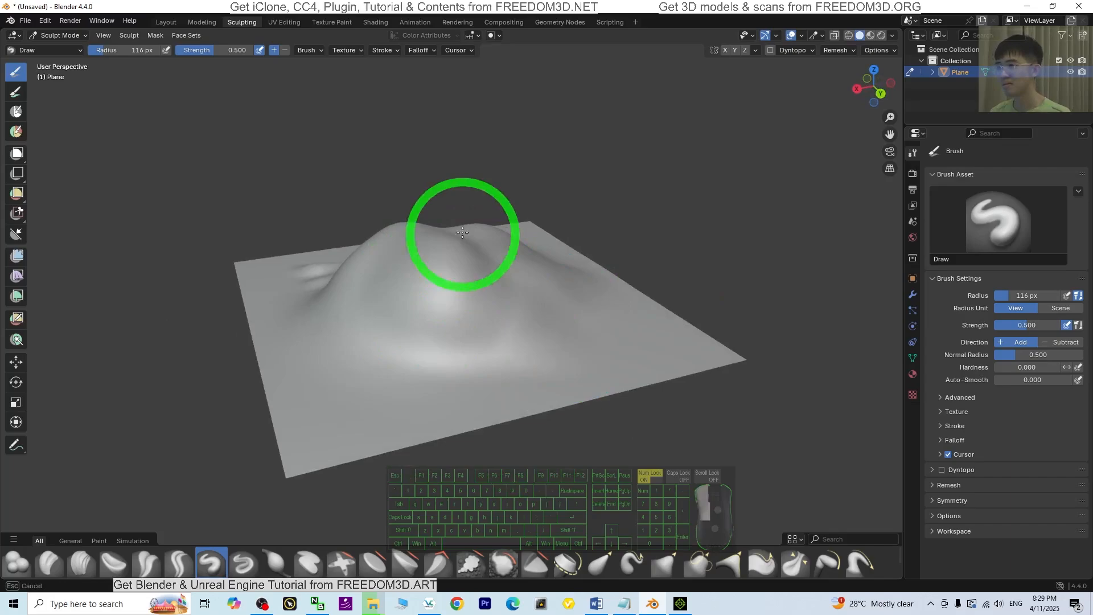
mouse_move(406, 325)
middle_mouse_down()
mouse_move(488, 305)
mouse_move(557, 354)
mouse_move(468, 272)
middle_mouse_up()
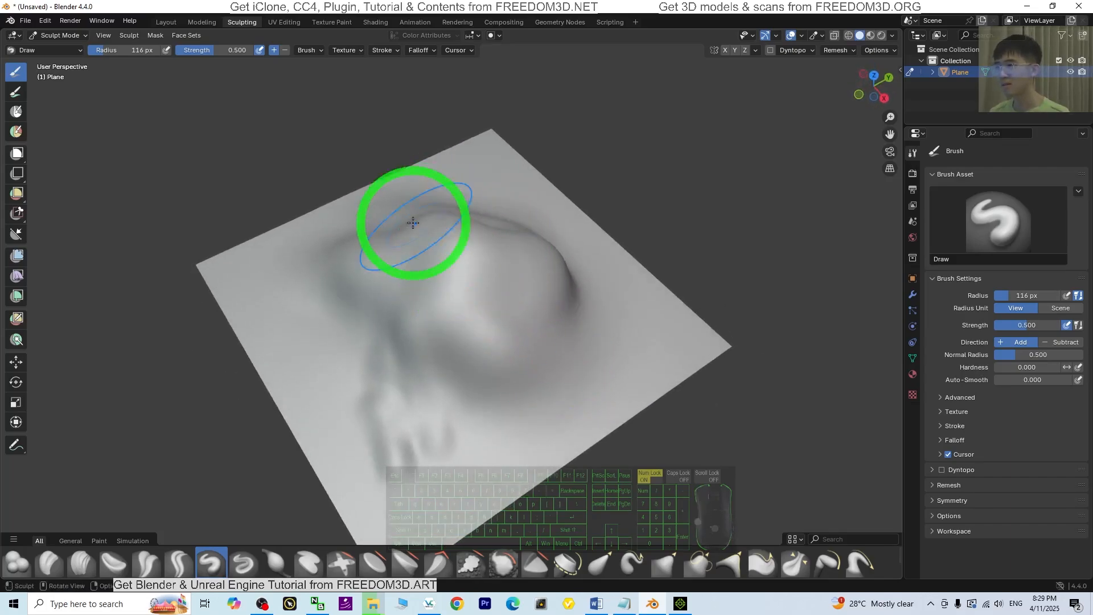
mouse_move(414, 223)
middle_mouse_down()
mouse_move(579, 325)
mouse_move(718, 312)
mouse_move(857, 319)
mouse_move(445, 293)
middle_mouse_up()
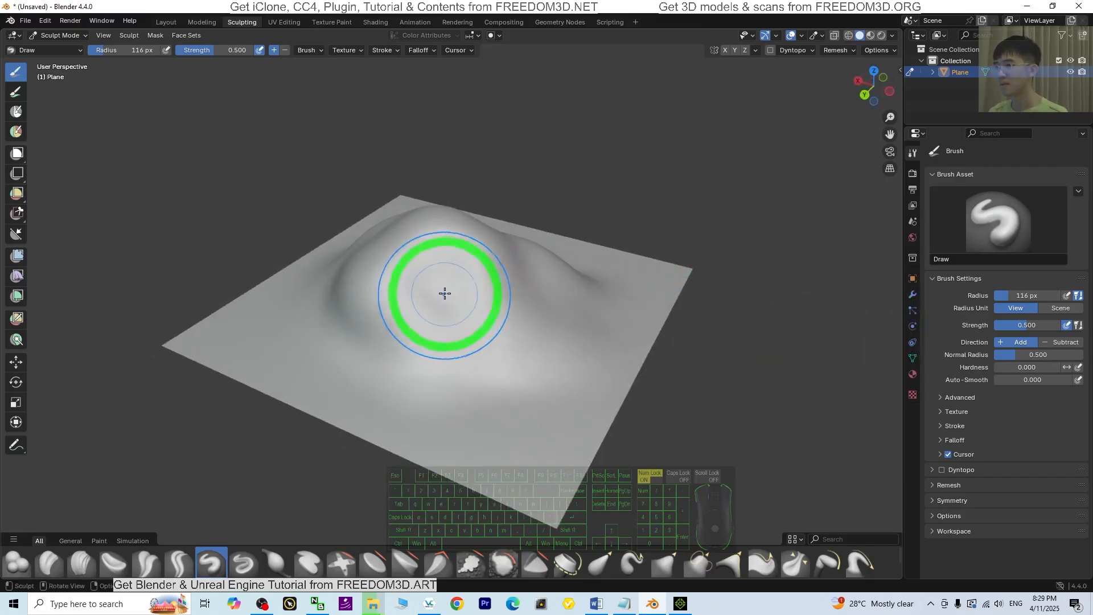
mouse_move(291, 315)
left_mouse_down()
mouse_move(335, 323)
mouse_move(266, 333)
mouse_move(352, 360)
left_mouse_up()
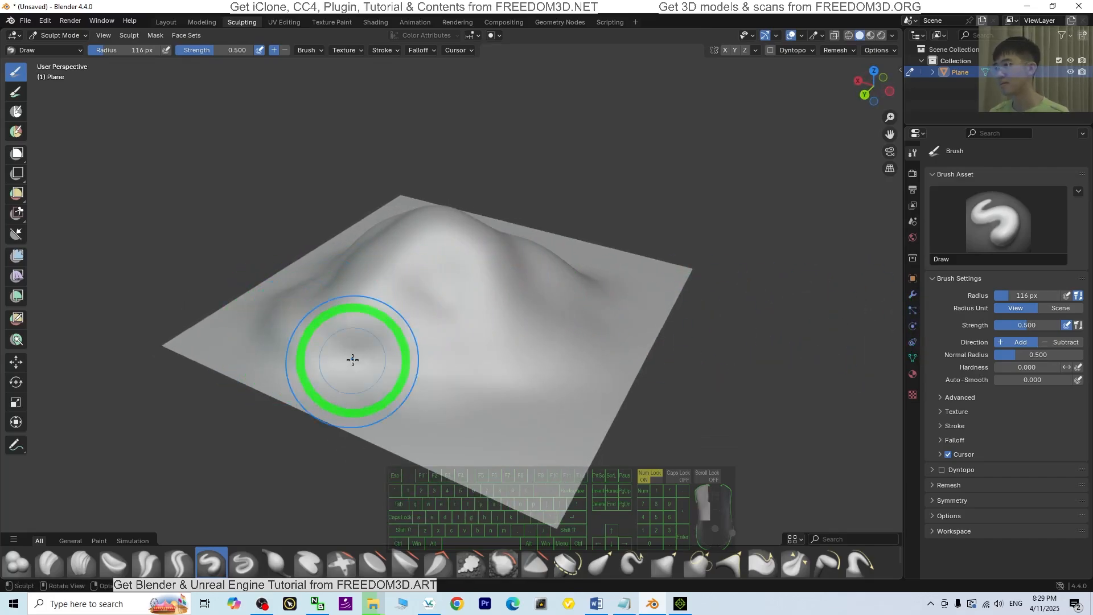
left_click_drag(478, 376, 551, 318)
mouse_move(443, 314)
middle_mouse_down()
mouse_move(581, 366)
mouse_move(658, 342)
mouse_move(786, 359)
mouse_move(852, 385)
mouse_move(834, 379)
middle_mouse_up()
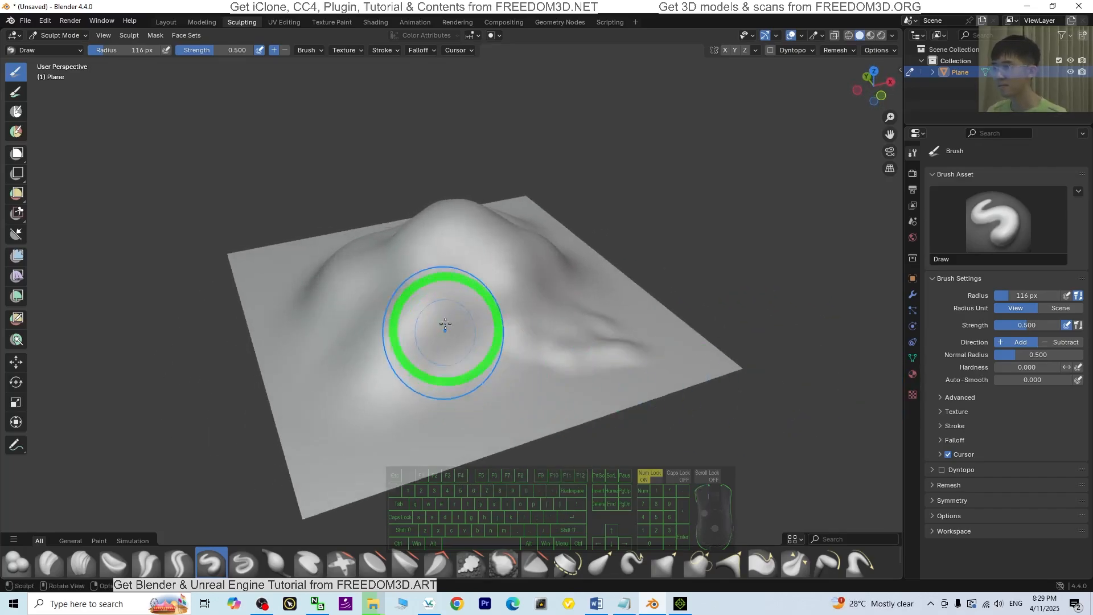
mouse_move(443, 278)
middle_mouse_down()
mouse_move(513, 274)
mouse_move(488, 334)
mouse_move(502, 325)
middle_mouse_up()
Set the Draw brush radius to 45 px and sculpt narrow ridges running down the mountain's slopes
left_click_drag(1012, 296, 1007, 296)
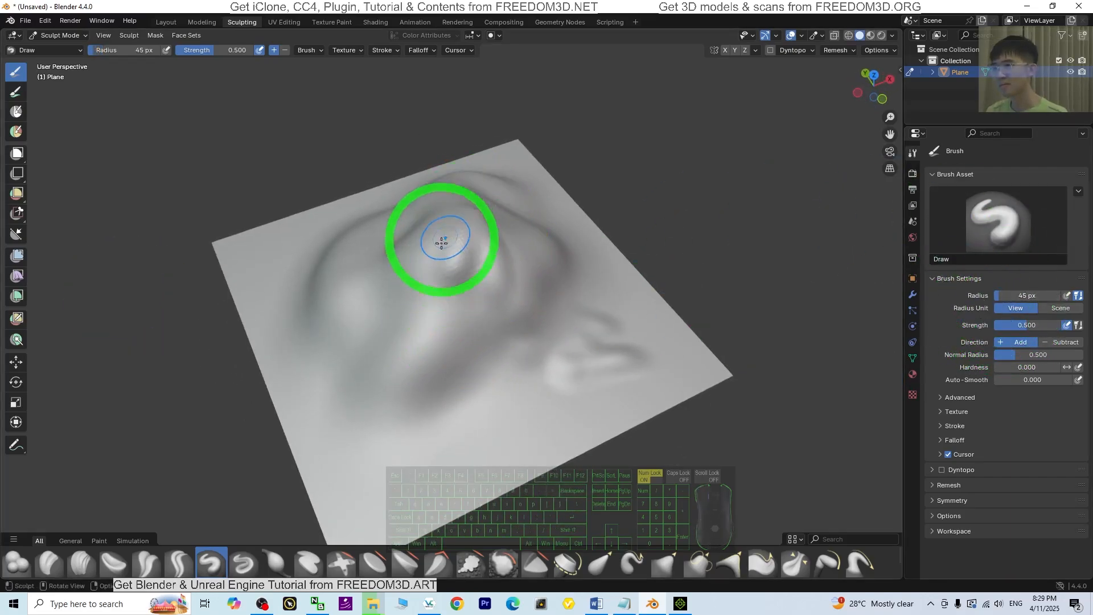
mouse_move(429, 236)
middle_mouse_down()
mouse_move(467, 319)
mouse_move(494, 323)
middle_mouse_up()
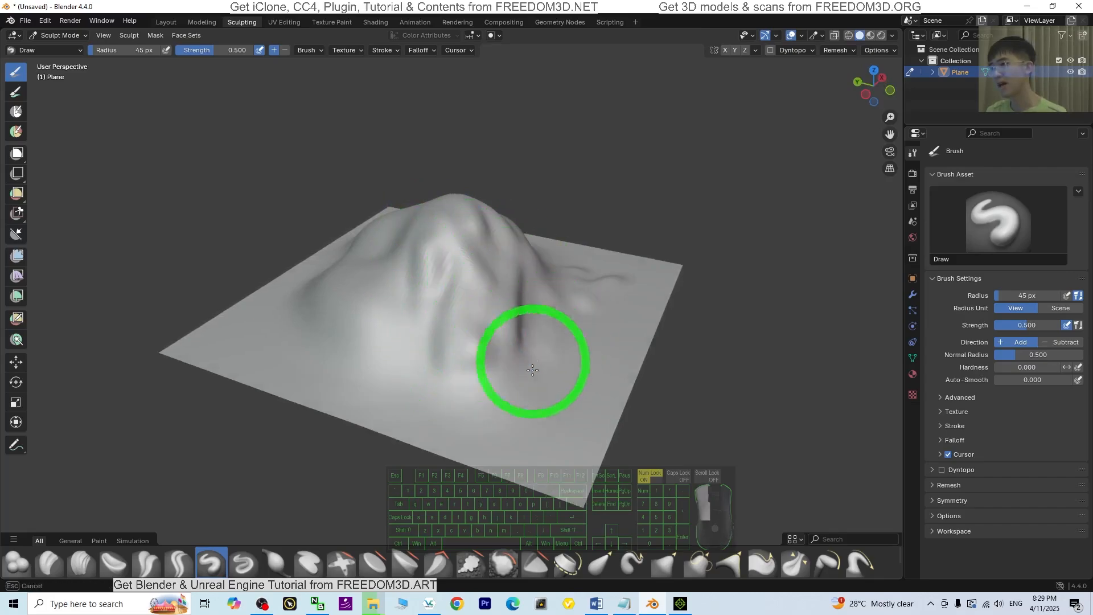
mouse_move(552, 372)
left_mouse_down()
mouse_move(566, 359)
mouse_move(549, 372)
left_mouse_up()
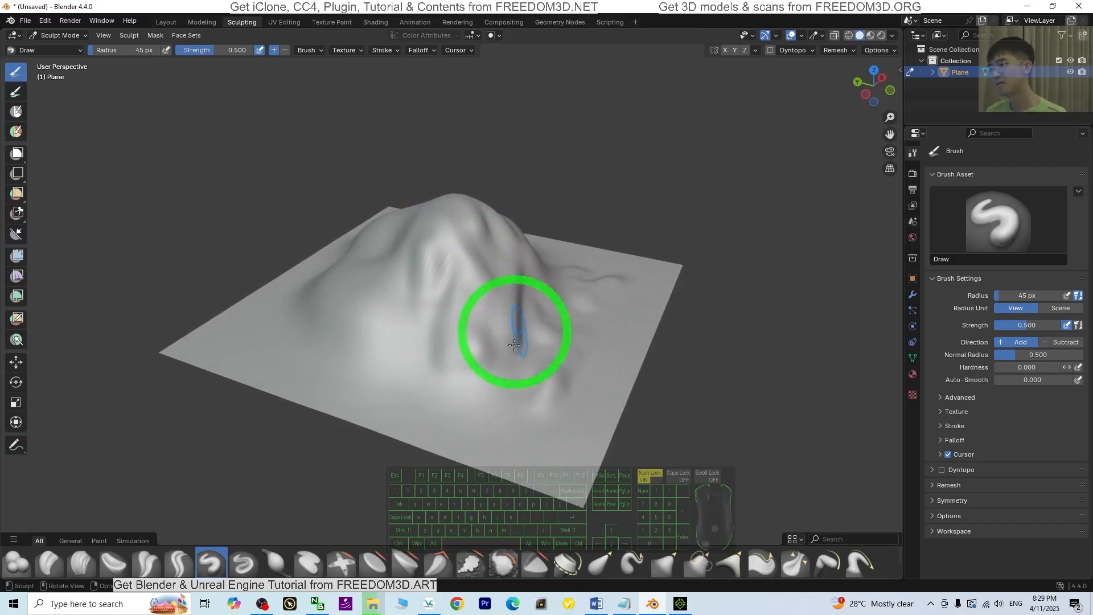
mouse_move(515, 345)
middle_mouse_down()
mouse_move(510, 356)
mouse_move(578, 356)
middle_mouse_up()
left_click_drag(493, 284, 440, 286)
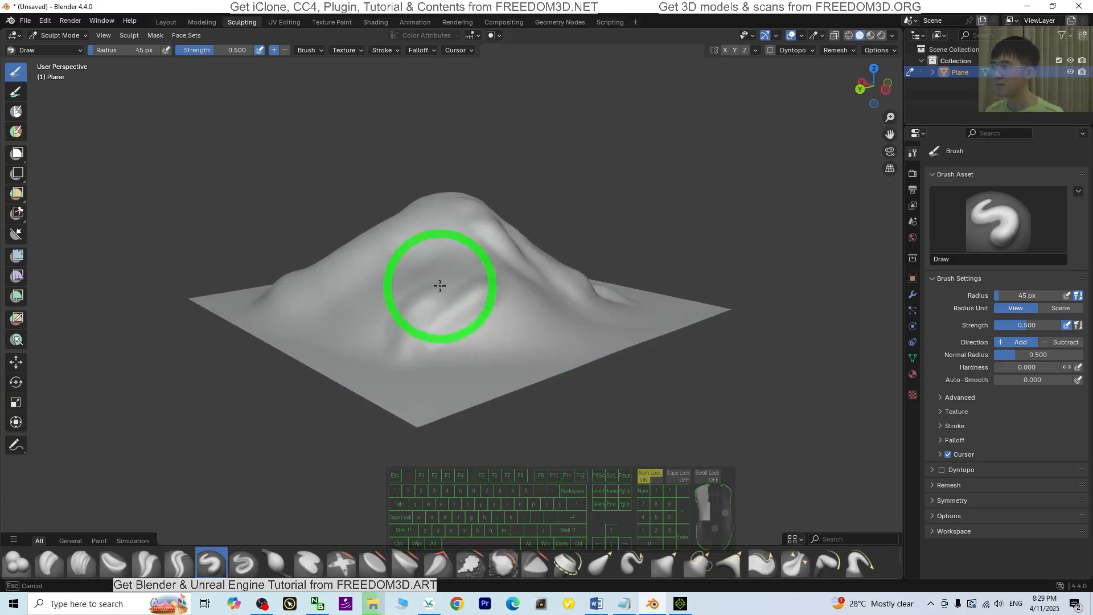
mouse_move(342, 319)
left_mouse_down()
mouse_move(425, 288)
mouse_move(342, 263)
mouse_move(434, 221)
left_mouse_up()
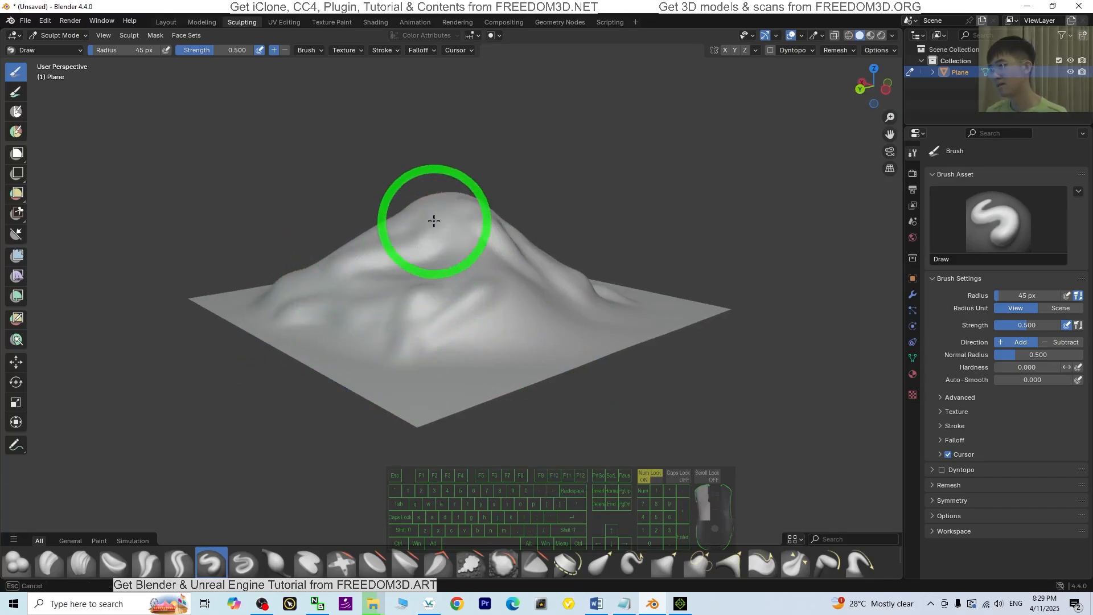
Sculpt more fine ridges and folds around the mountain's lower slopes and foot with the 45 px Draw brush
mouse_move(499, 326)
middle_mouse_down()
mouse_move(659, 334)
mouse_move(502, 327)
middle_mouse_up()
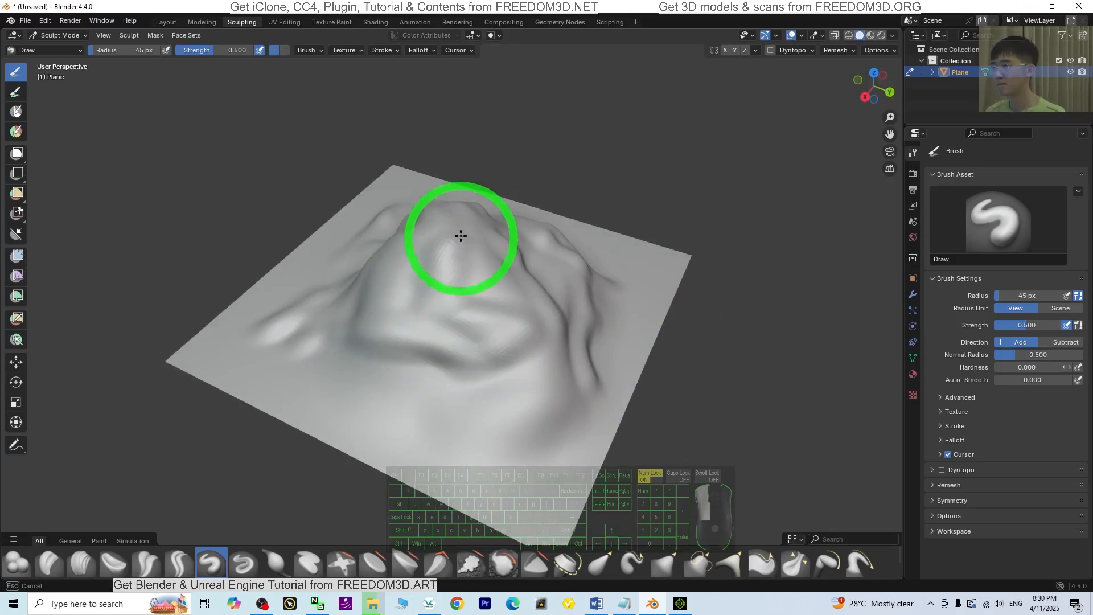
mouse_move(553, 367)
middle_mouse_down()
mouse_move(659, 341)
mouse_move(598, 342)
middle_mouse_up()
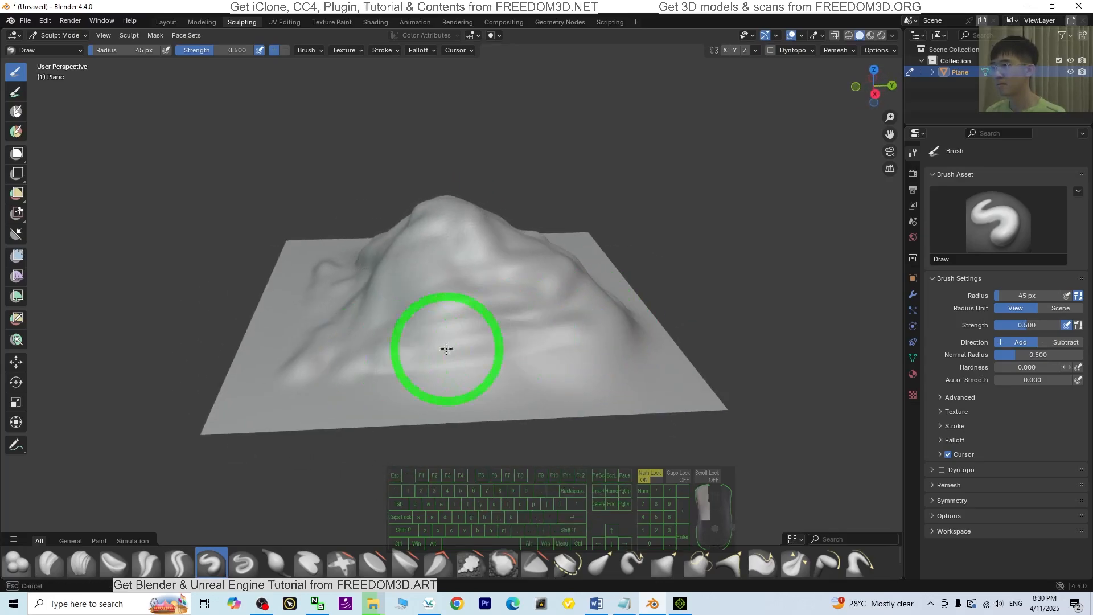
mouse_move(478, 363)
left_mouse_down()
mouse_move(542, 384)
mouse_move(427, 386)
mouse_move(306, 350)
left_mouse_up()
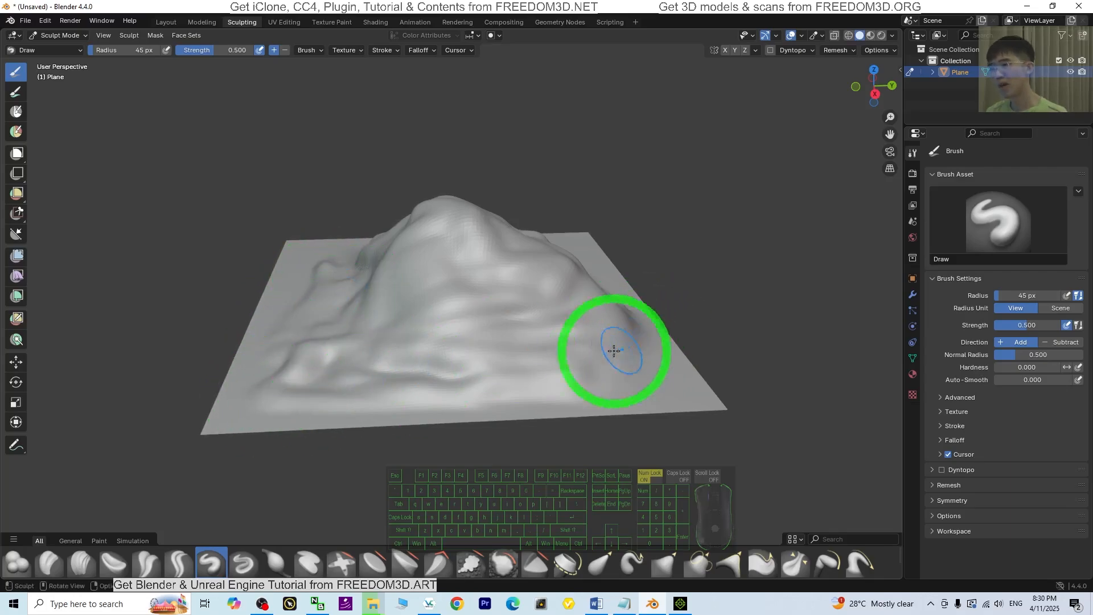
mouse_move(777, 380)
middle_mouse_down()
mouse_move(647, 378)
mouse_move(436, 330)
middle_mouse_up()
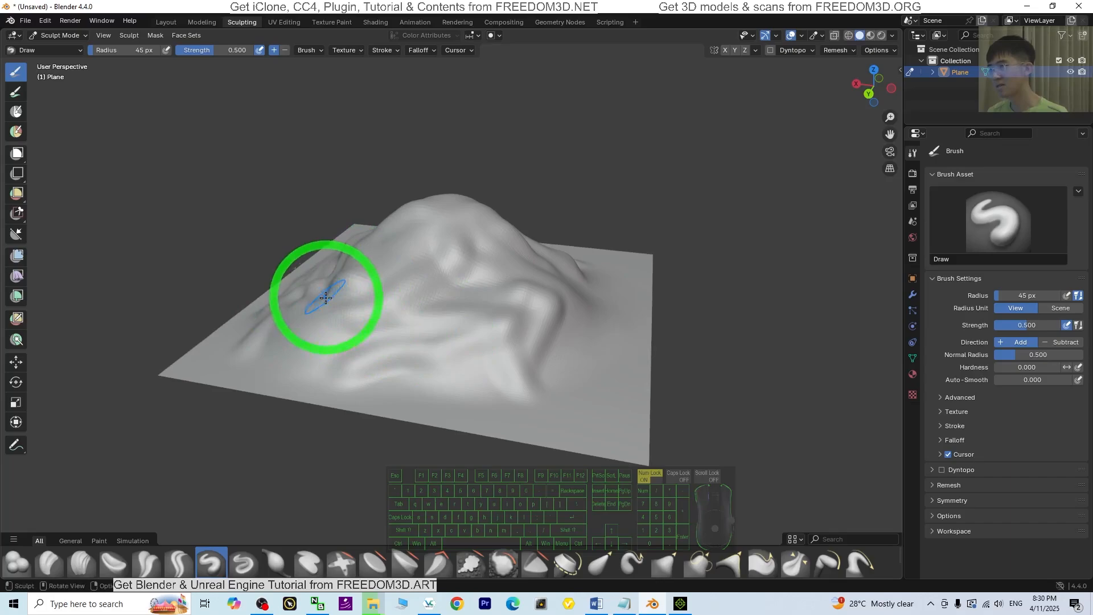
mouse_move(326, 298)
middle_mouse_down()
mouse_move(446, 313)
mouse_move(358, 308)
mouse_move(520, 341)
mouse_move(405, 346)
middle_mouse_up()
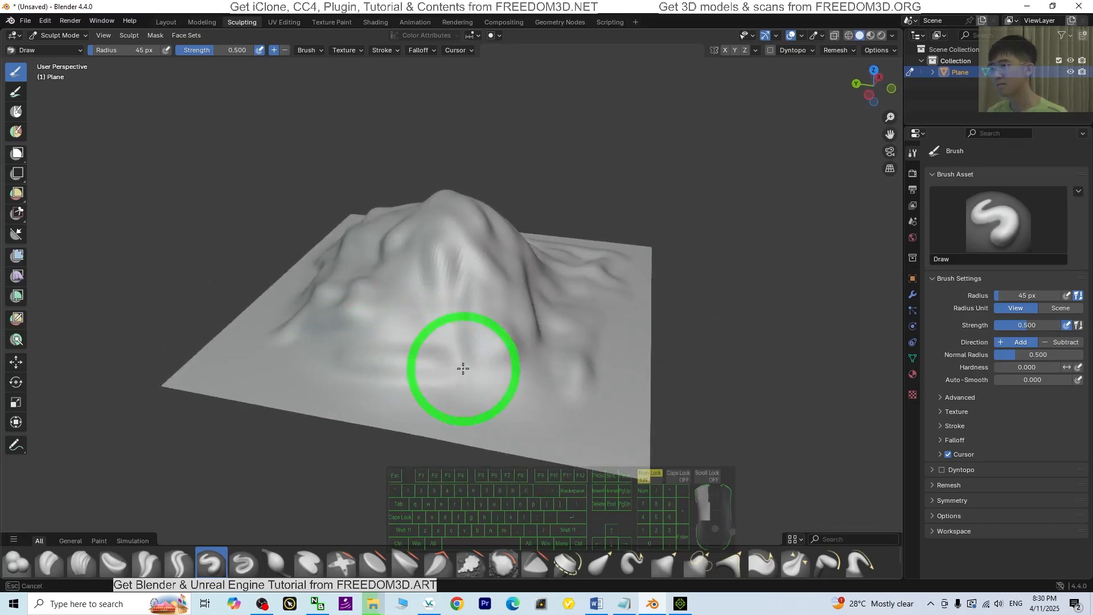
left_click_drag(463, 369, 314, 366)
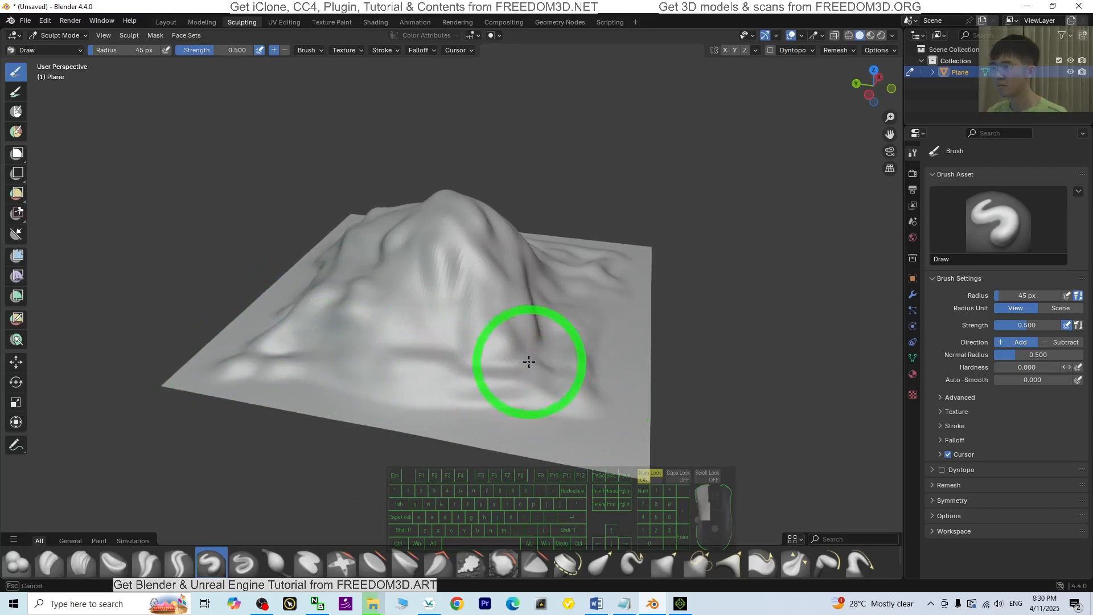
mouse_move(529, 362)
middle_mouse_down()
mouse_move(442, 317)
mouse_move(613, 313)
mouse_move(542, 317)
mouse_move(637, 344)
mouse_move(457, 321)
middle_mouse_up()
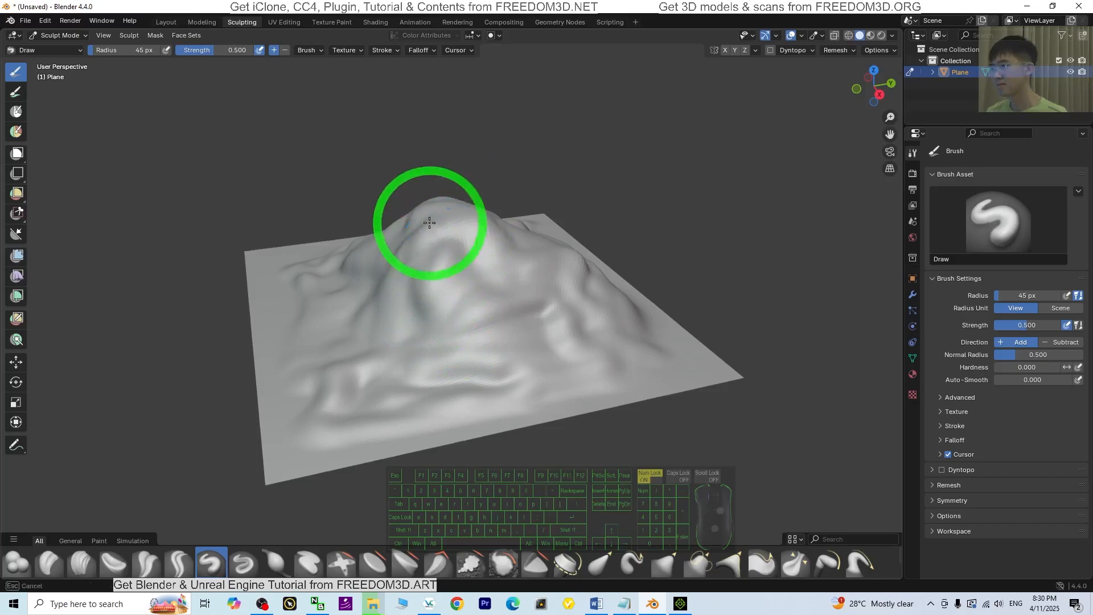
Set the Draw brush radius to 133 px and add larger bulges to the mountain's upper body and flanks
left_click_drag(1003, 296, 1011, 296)
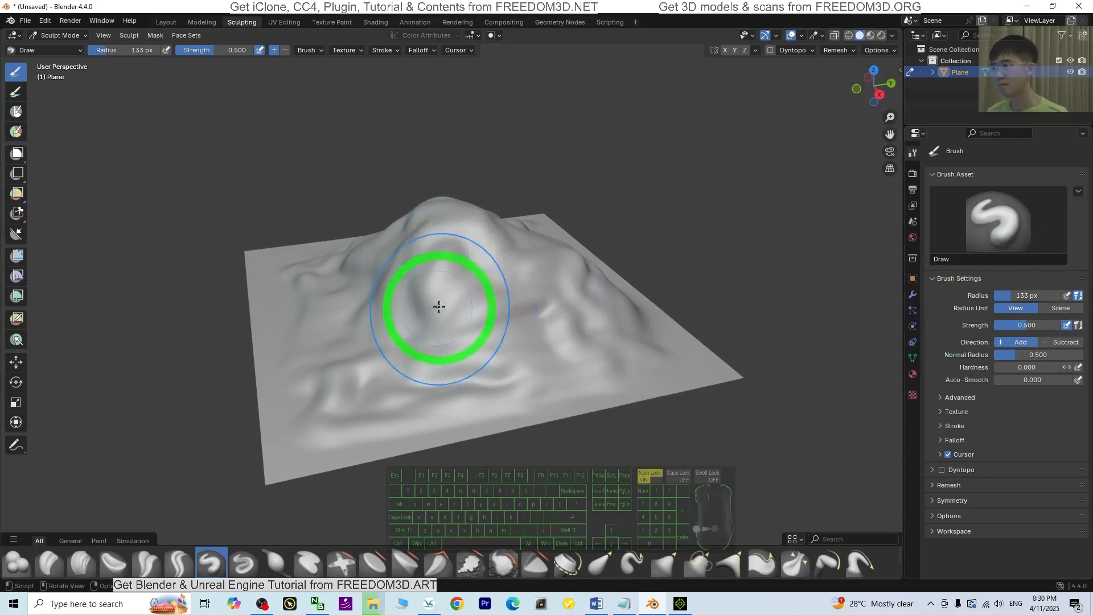
mouse_move(468, 327)
middle_mouse_down()
mouse_move(676, 312)
mouse_move(573, 341)
mouse_move(453, 284)
middle_mouse_up()
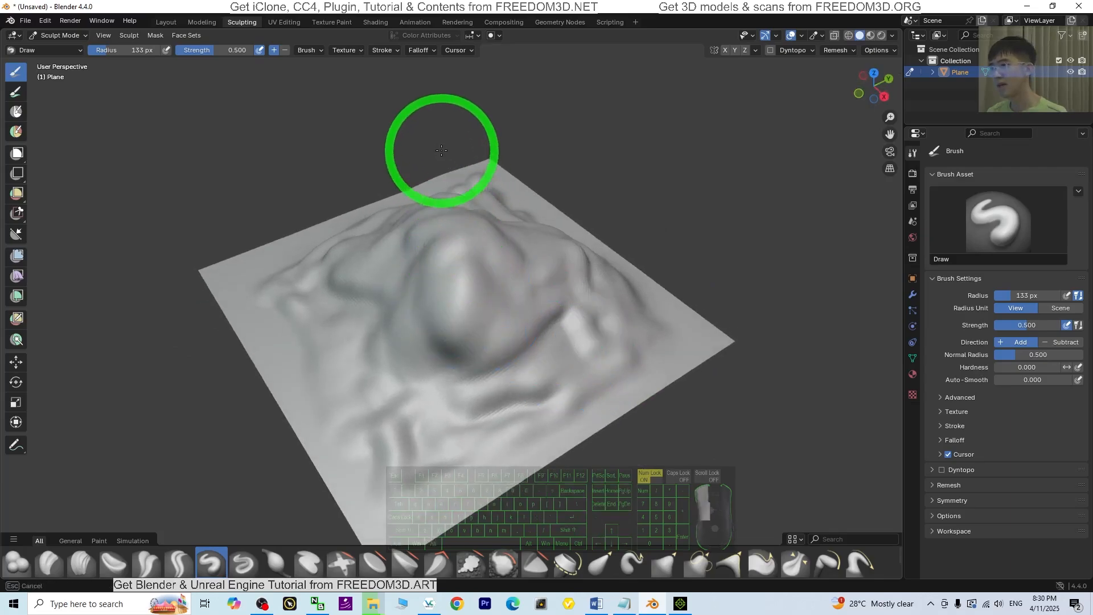
mouse_move(518, 339)
middle_mouse_down()
mouse_move(659, 286)
mouse_move(652, 313)
mouse_move(600, 283)
middle_mouse_up()
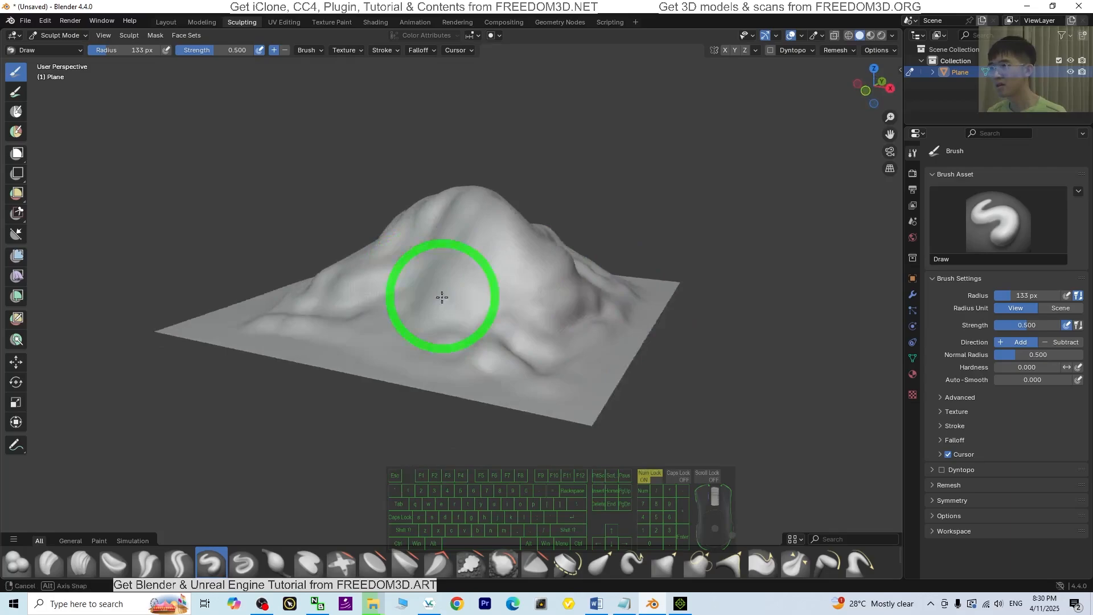
middle_click_drag(439, 288, 530, 331)
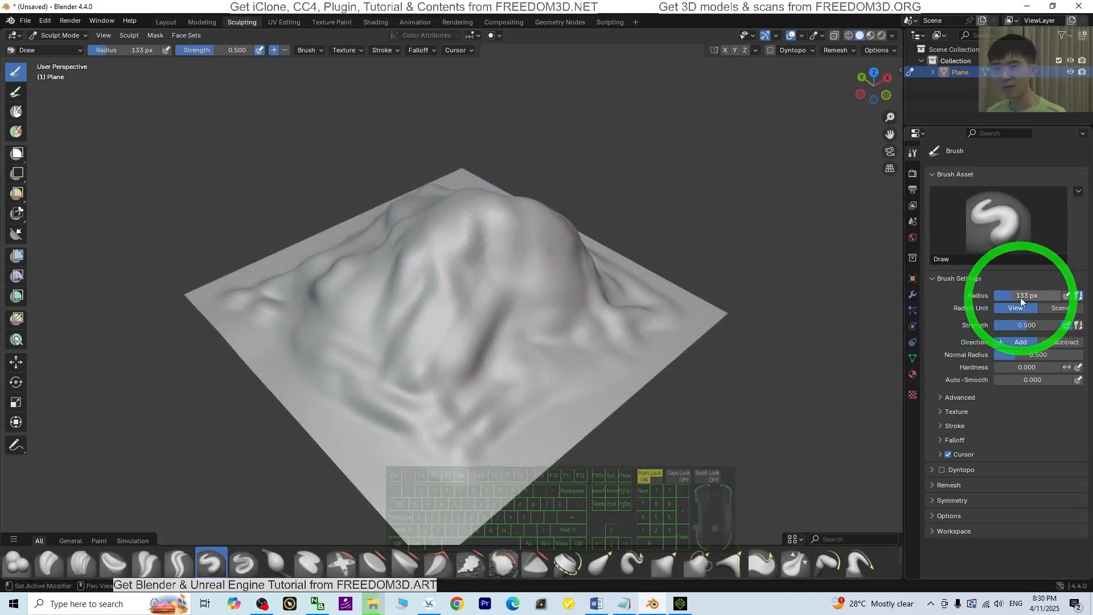
Set the Draw brush radius to 66 px and sculpt medium-sized ridges over the mountain's peak and sides
left_click_drag(1021, 297, 1011, 297)
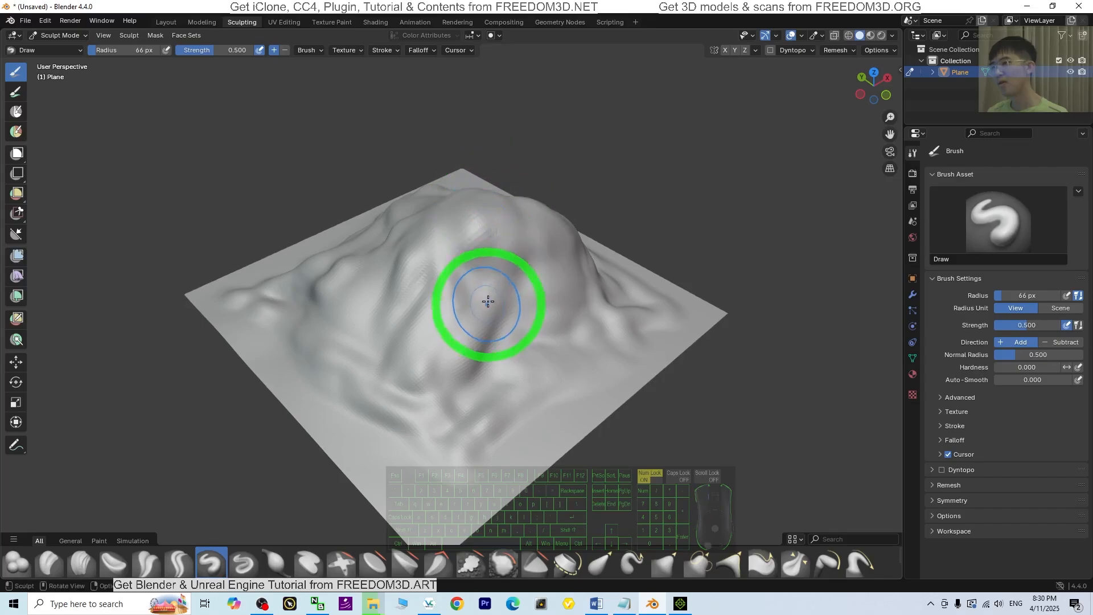
mouse_move(488, 302)
middle_mouse_down()
mouse_move(586, 256)
mouse_move(674, 244)
mouse_move(669, 269)
middle_mouse_up()
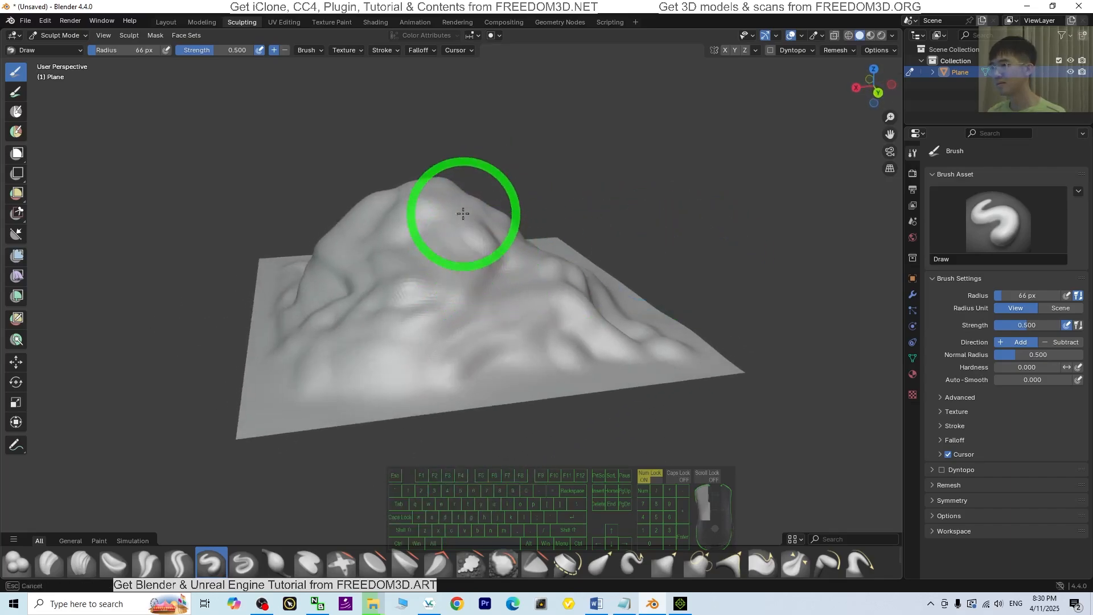
middle_click_drag(446, 275, 565, 282)
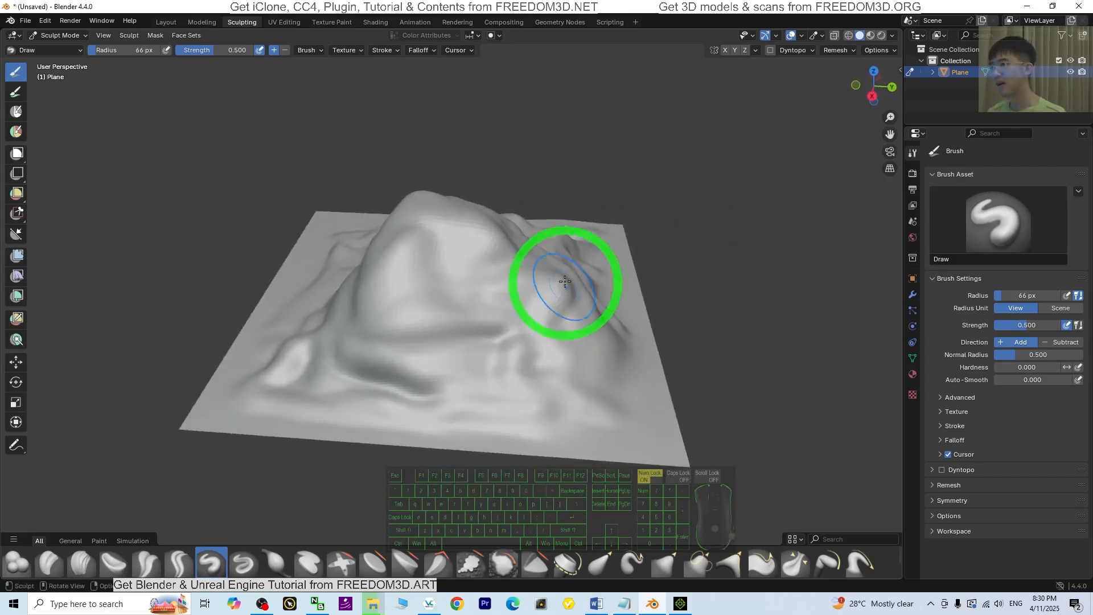
middle_click_drag(471, 210, 501, 288)
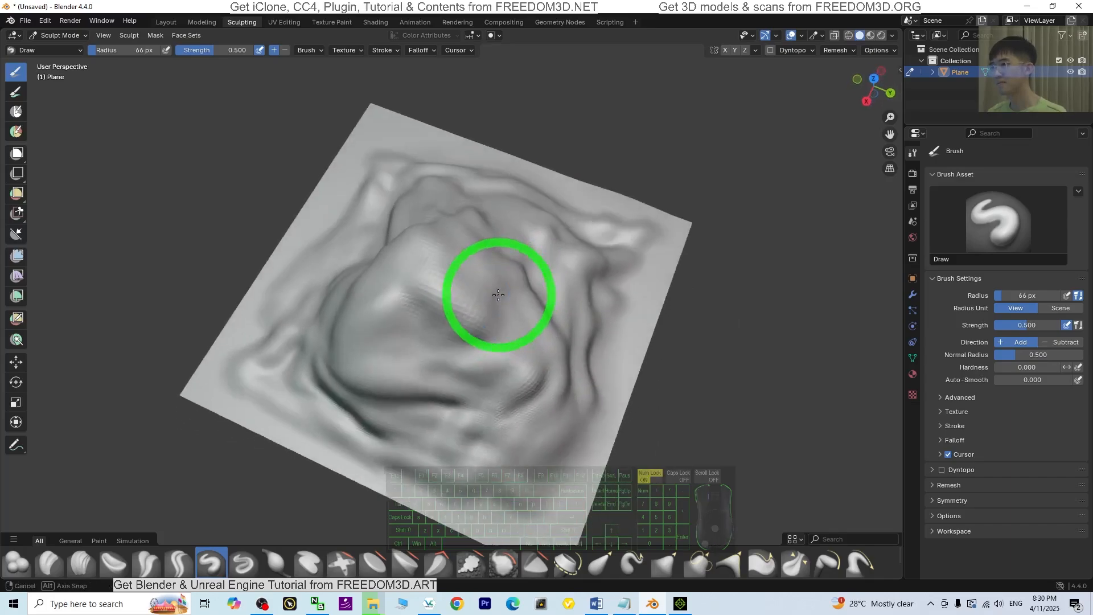
mouse_move(381, 307)
left_mouse_down()
mouse_move(403, 286)
mouse_move(415, 317)
mouse_move(446, 325)
mouse_move(415, 300)
mouse_move(479, 263)
mouse_move(520, 371)
left_mouse_up()
mouse_move(520, 370)
middle_mouse_down()
mouse_move(591, 288)
mouse_move(705, 308)
mouse_move(513, 306)
middle_mouse_up()
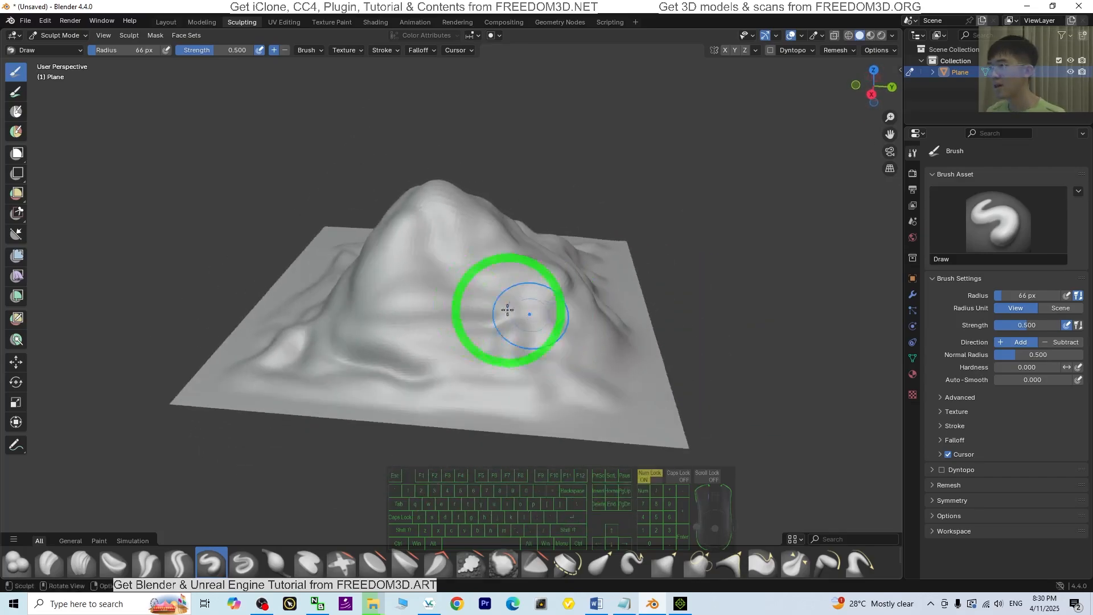
Return the sculpted plane to Object Mode, apply Shade Auto Smooth, and inspect the mountain from several sides
left_click(56, 35)
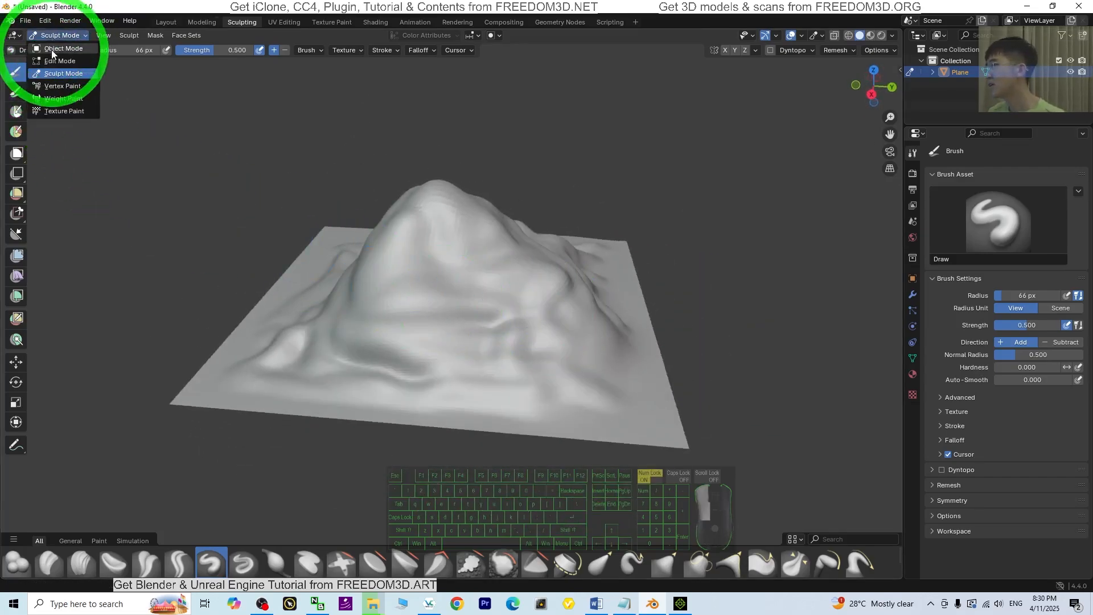
left_click(51, 49)
right_click(381, 281)
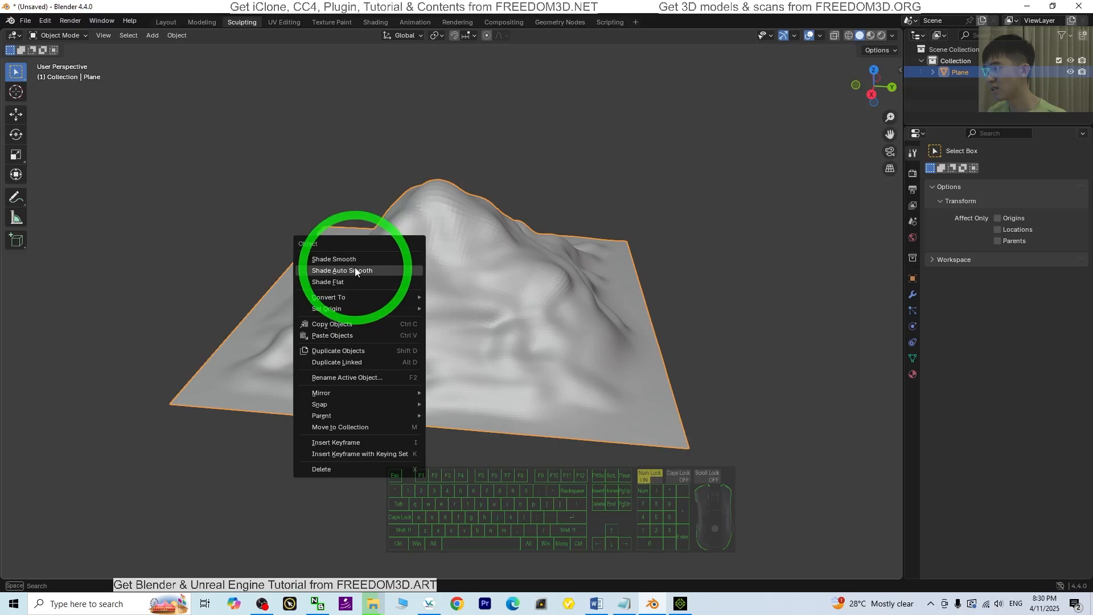
left_click(356, 271)
mouse_move(353, 268)
middle_mouse_down()
mouse_move(575, 380)
mouse_move(792, 374)
mouse_move(646, 353)
mouse_move(395, 370)
mouse_move(342, 359)
mouse_move(431, 378)
middle_mouse_up()
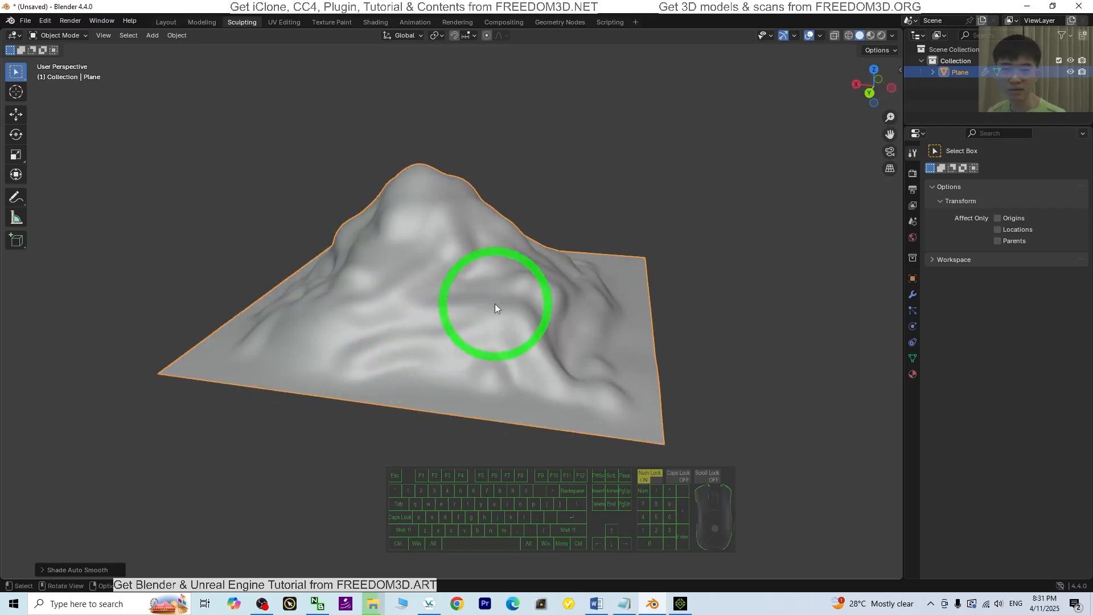
mouse_move(496, 308)
middle_mouse_down()
mouse_move(556, 366)
mouse_move(574, 415)
mouse_move(562, 386)
mouse_move(591, 340)
mouse_move(740, 319)
mouse_move(800, 332)
mouse_move(840, 358)
mouse_move(548, 274)
middle_mouse_up()
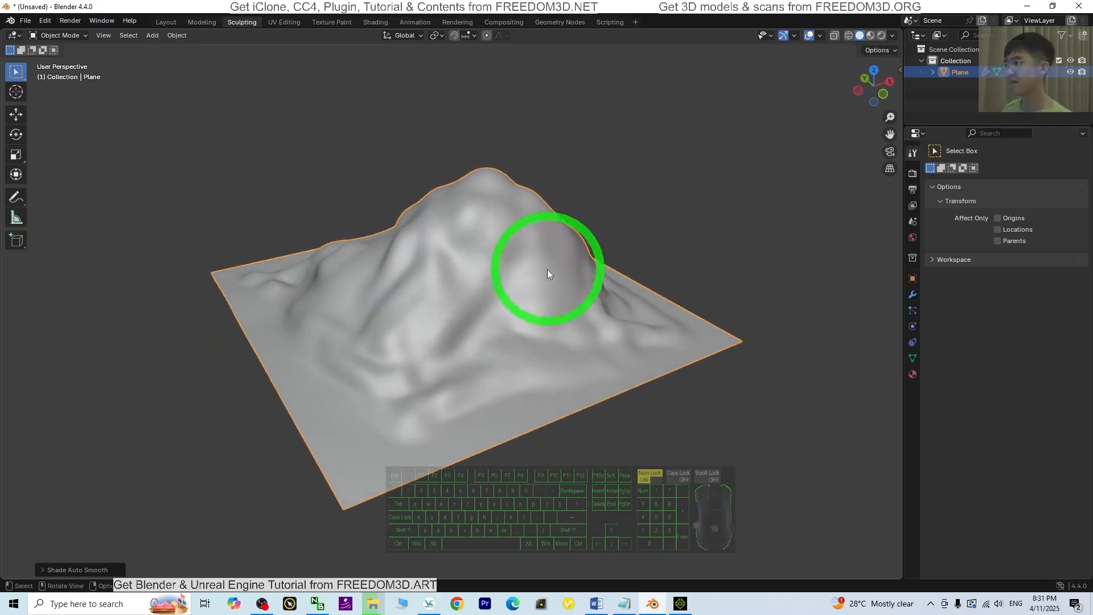
Export the mountain as an FBX file named "mountain 01" to the Desktop
left_click_drag(266, 5, 460, 65)
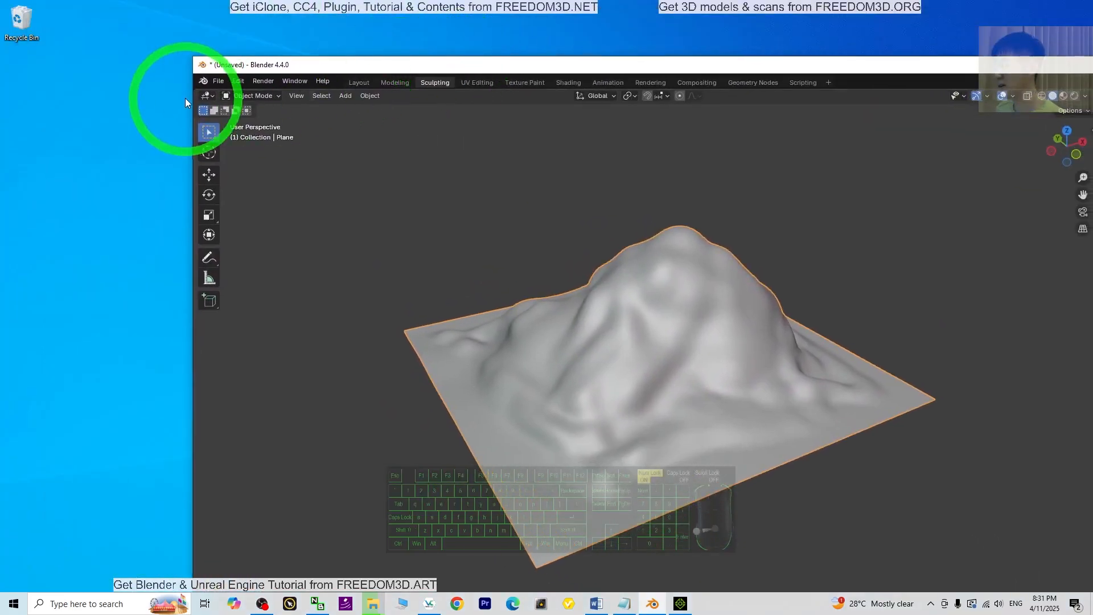
left_click(218, 80)
mouse_move(258, 254)
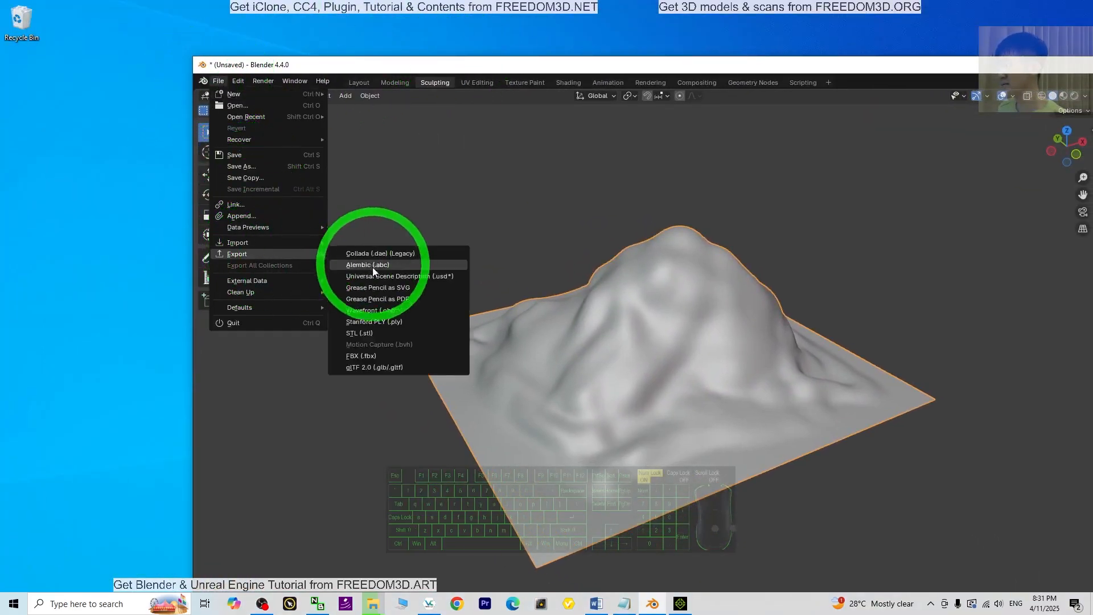
left_click(362, 356)
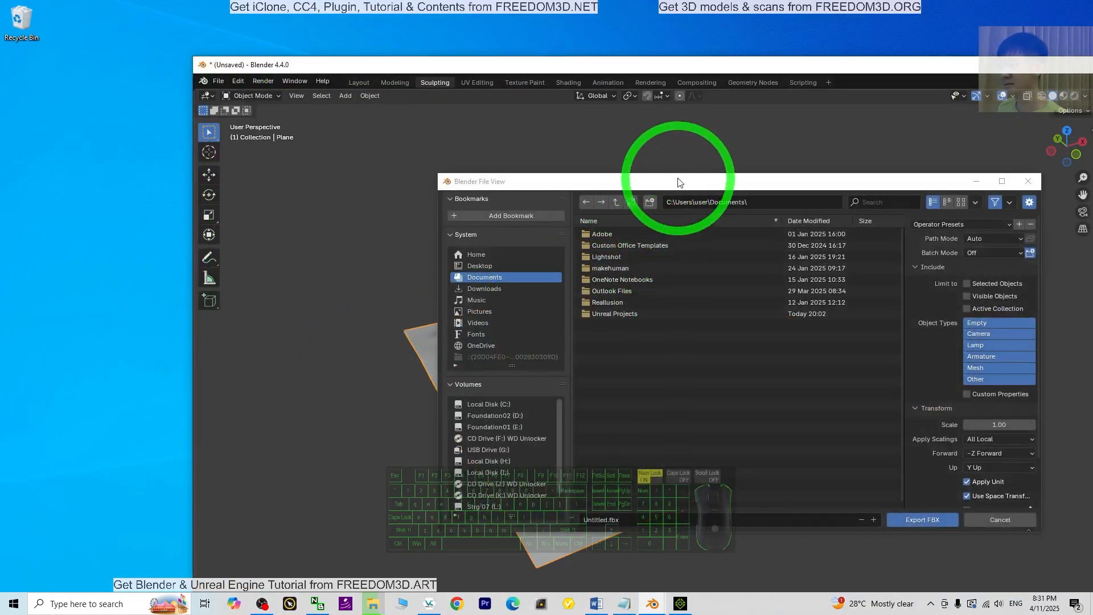
left_click_drag(679, 181, 517, 150)
left_click(325, 235)
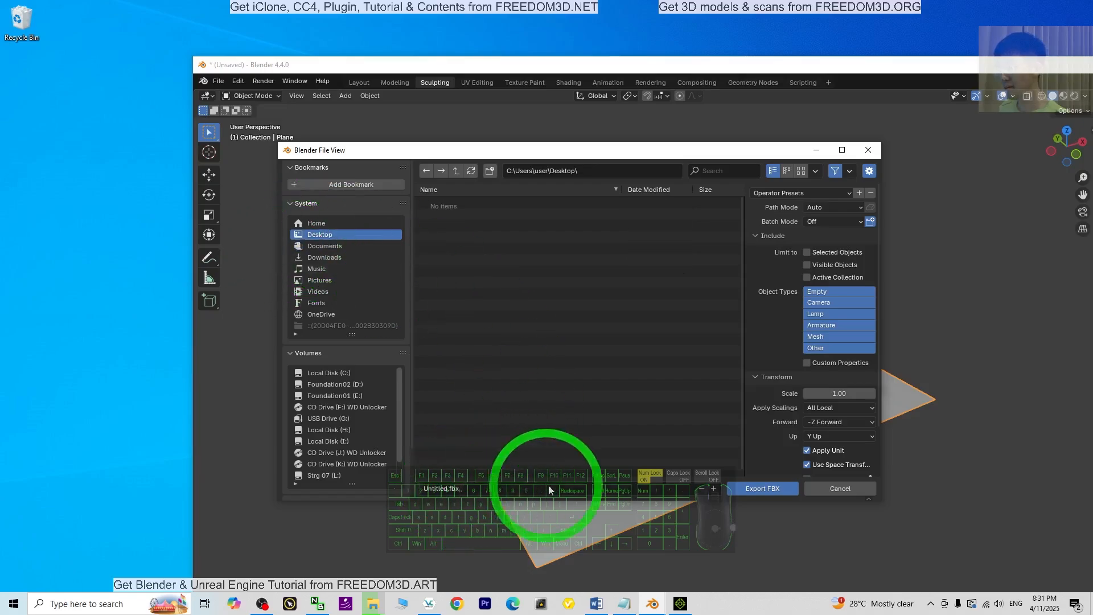
left_click(489, 485)
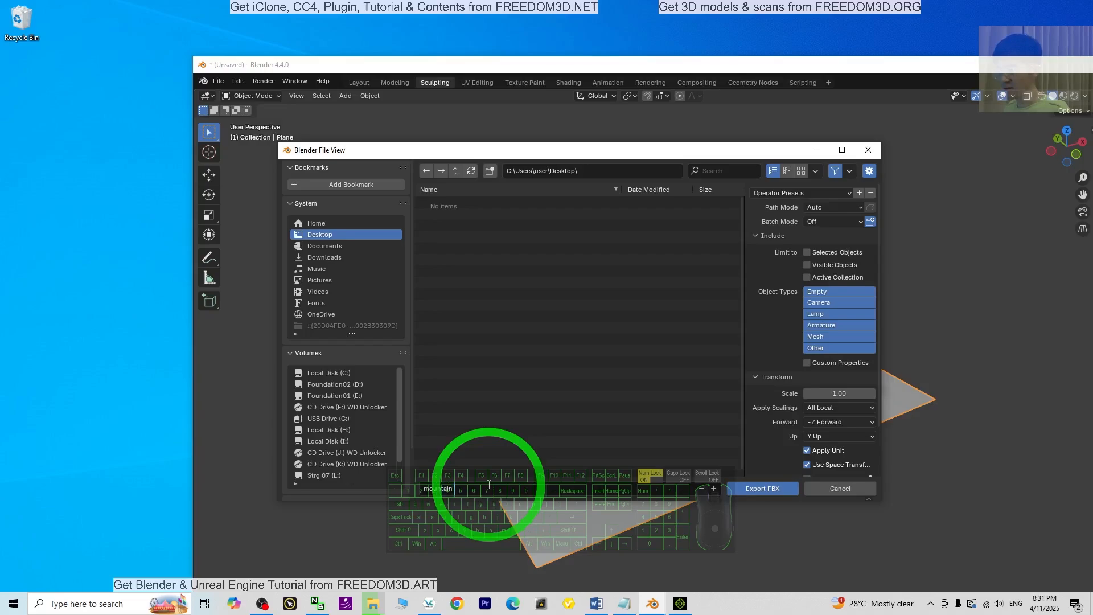
type("mountain 01")
key("Return")
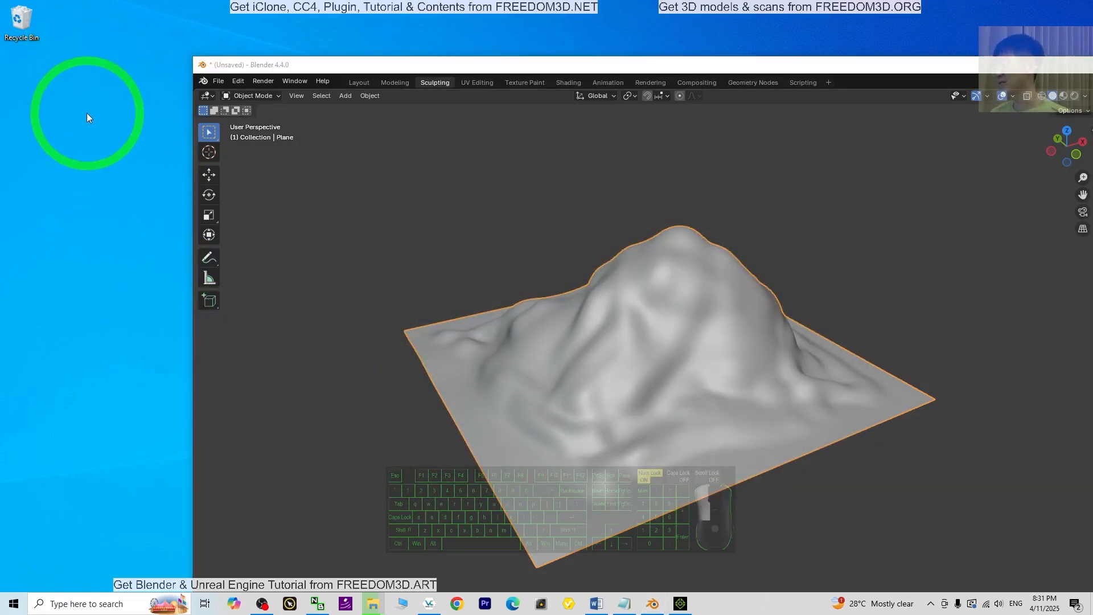
Switch to iClone 8 and import the "mountain 01" FBX file from the desktop into the scene, with the whole mountain in view
left_click_drag(742, 74, 624, 5)
left_click(1023, 7)
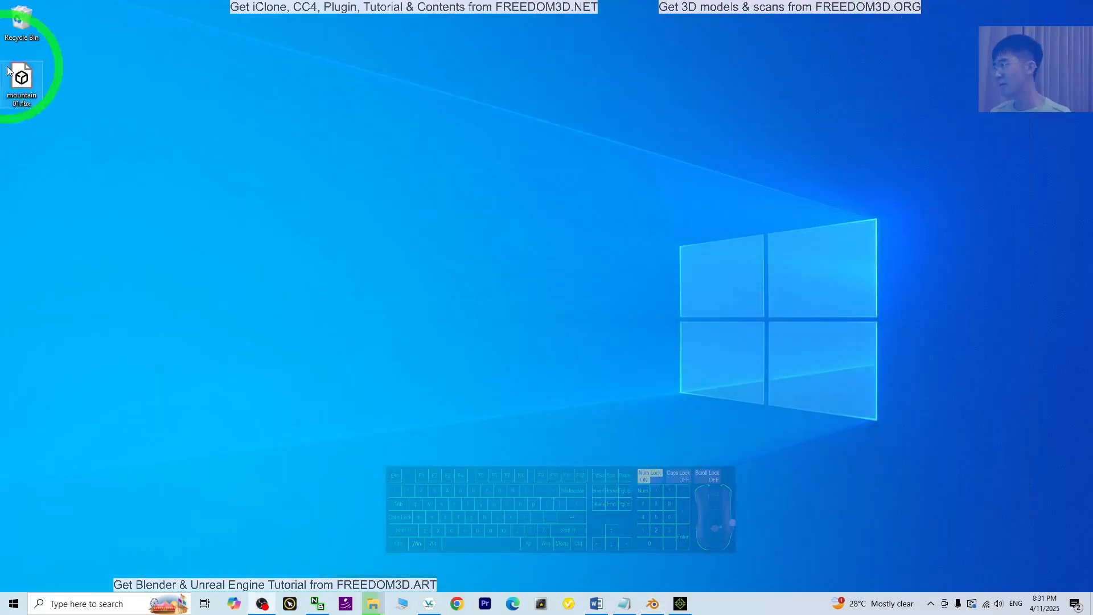
left_click(681, 603)
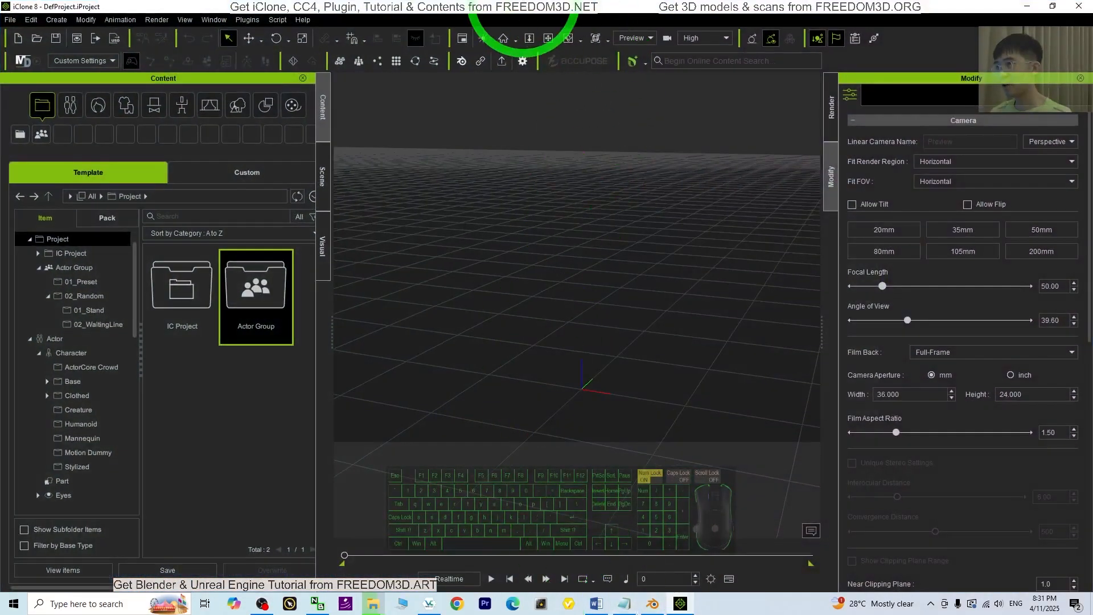
double_click(580, 12)
left_click_drag(21, 80, 640, 413)
scroll(661, 374, "down", 6)
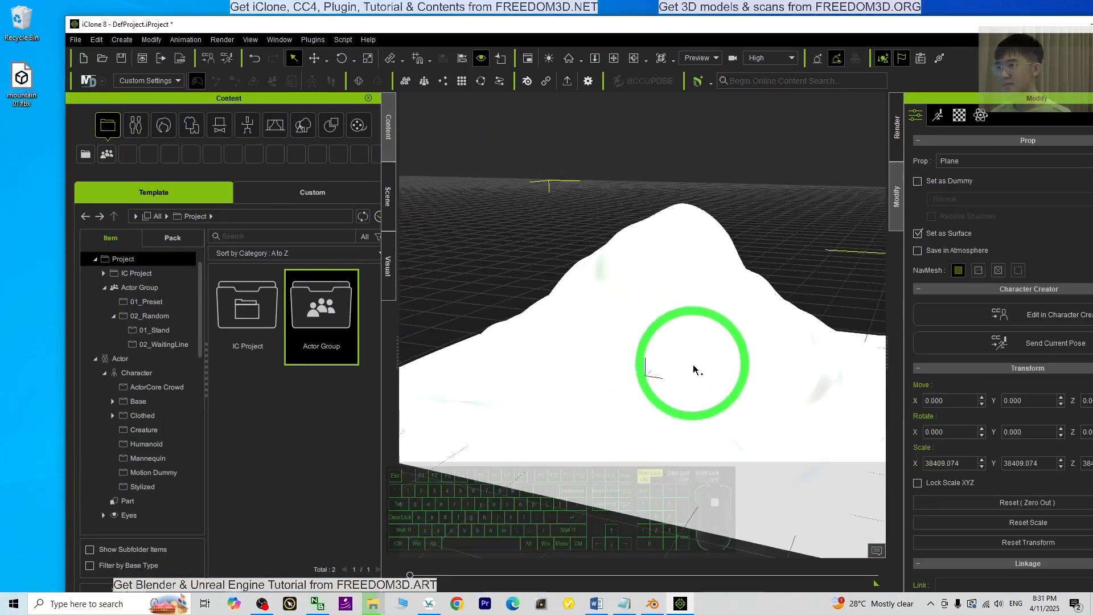
left_click_drag(773, 357, 712, 245)
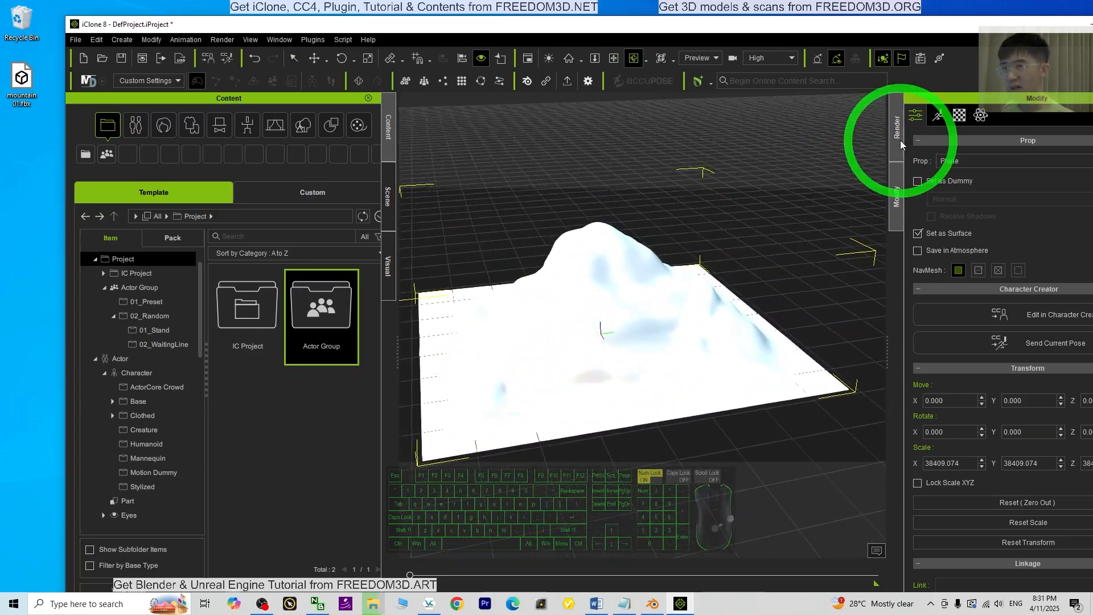
In the mountain's PBR material, set the Roughness texture's brightness to -8
left_click(959, 115)
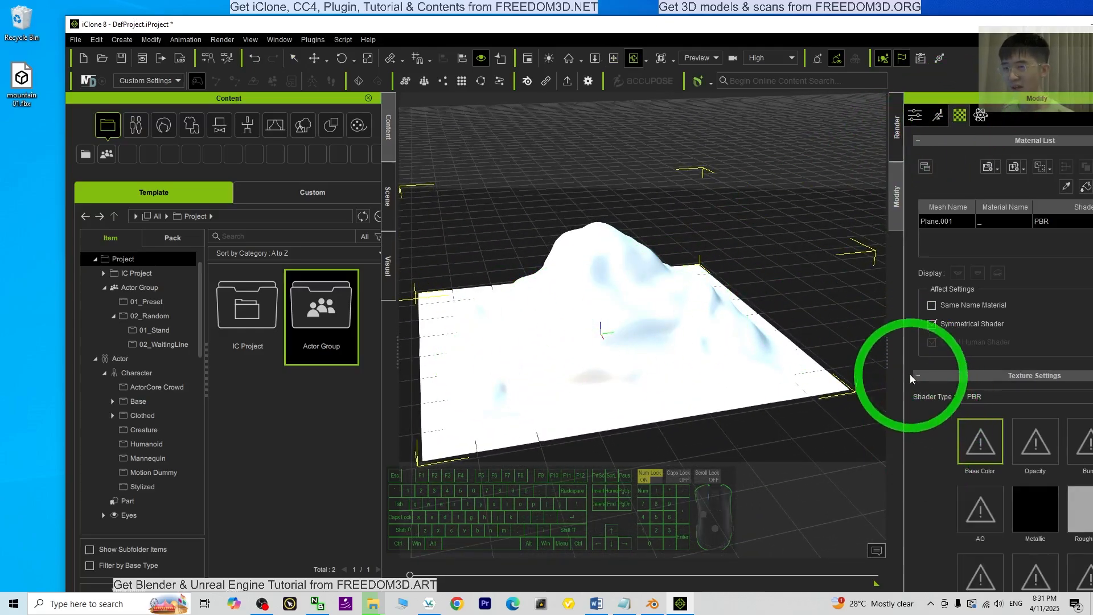
left_click_drag(887, 354, 610, 286)
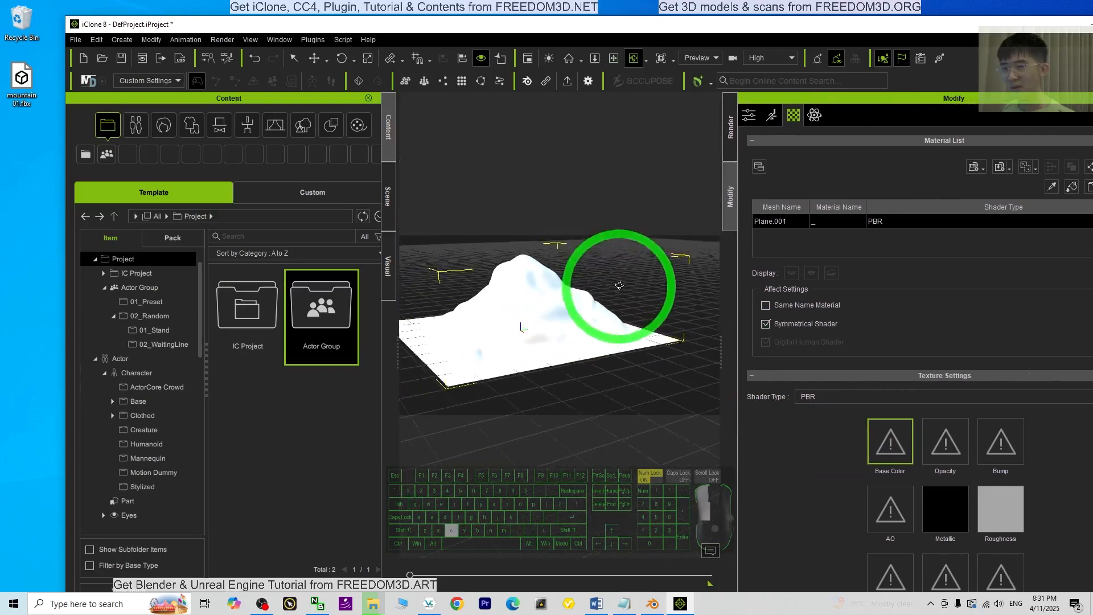
right_click(1003, 505)
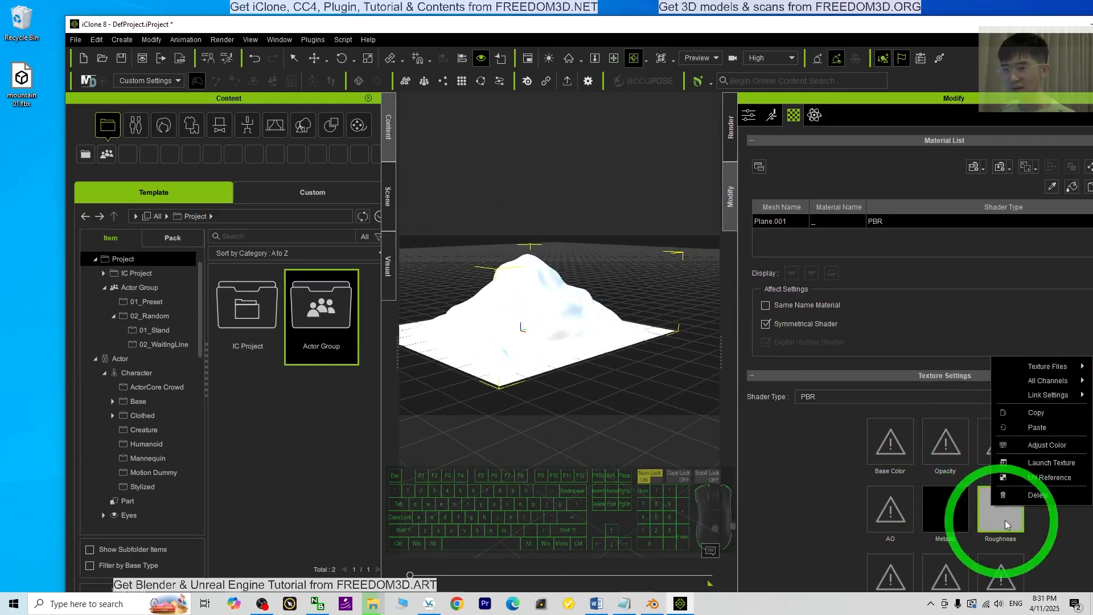
left_click(1041, 447)
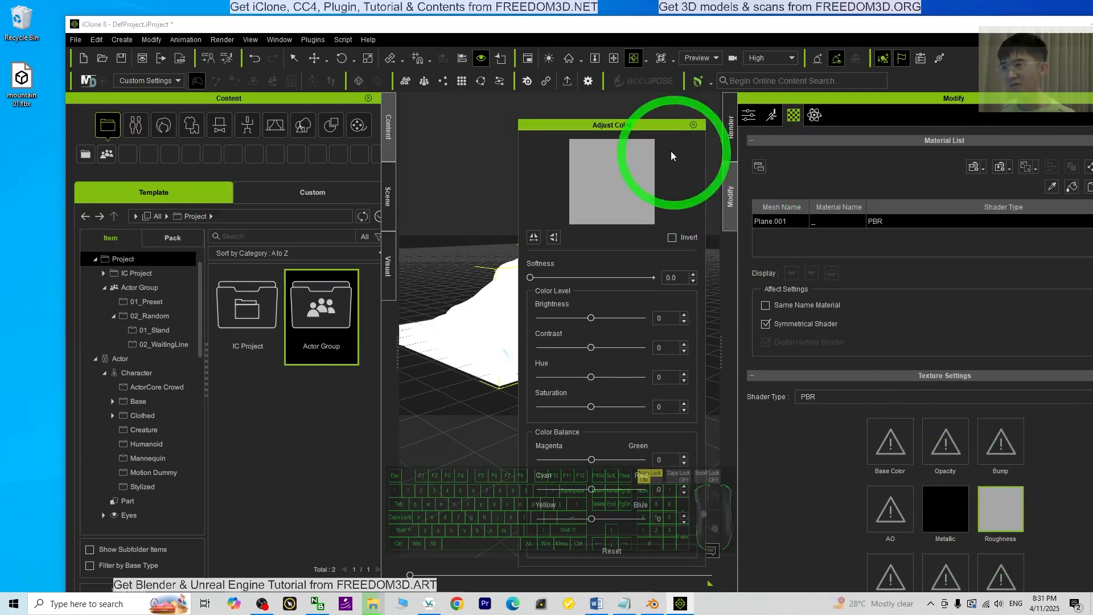
left_click_drag(600, 130, 791, 132)
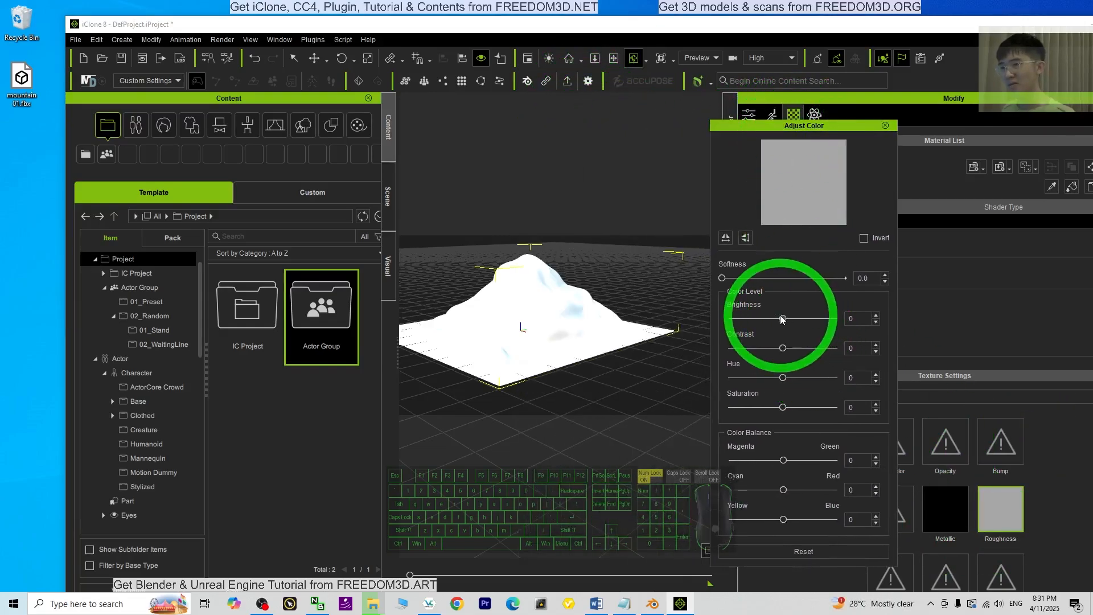
mouse_move(783, 318)
left_mouse_down()
mouse_move(733, 320)
mouse_move(827, 318)
mouse_move(688, 324)
mouse_move(832, 332)
mouse_move(776, 332)
left_mouse_up()
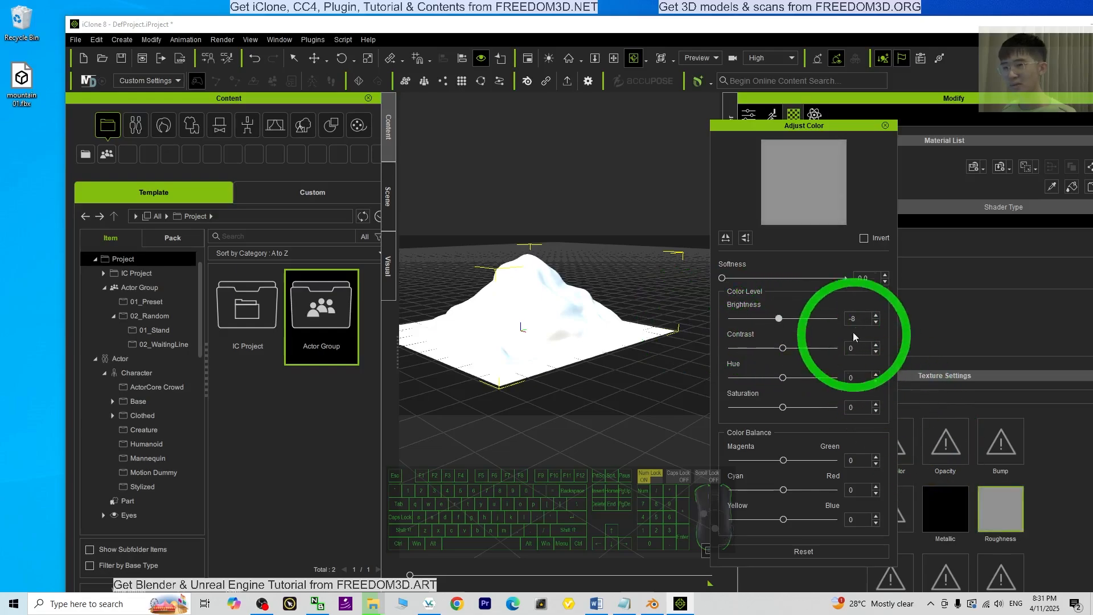
left_click(886, 126)
Adjust the color of the mountain's Metallic texture, trying different brightness levels and settling on 69
right_click(958, 490)
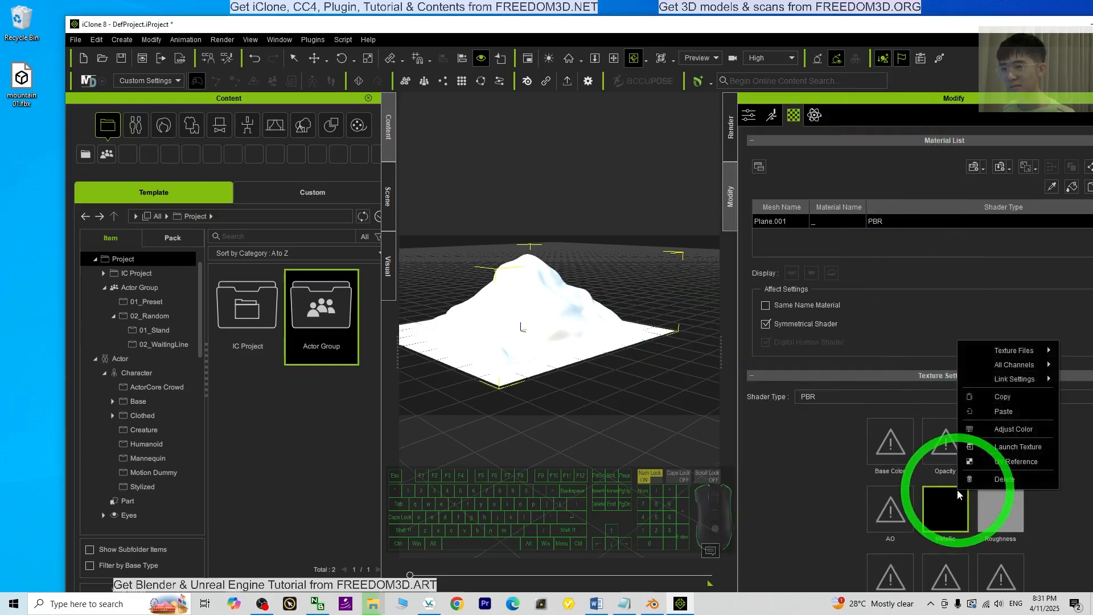
left_click(1014, 429)
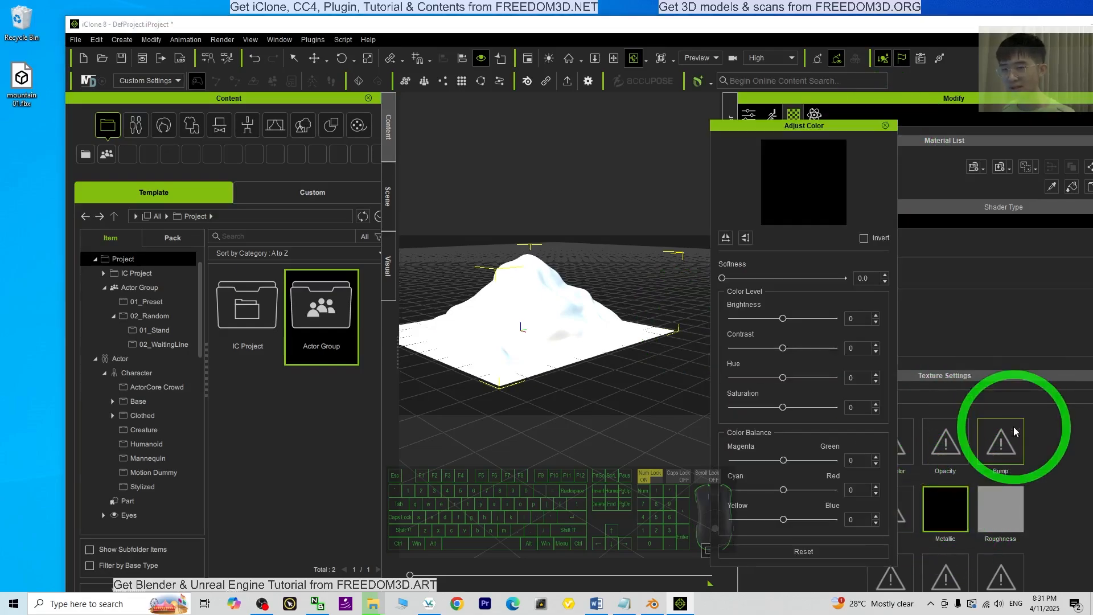
mouse_move(781, 322)
left_mouse_down()
mouse_move(733, 320)
mouse_move(840, 318)
mouse_move(741, 321)
mouse_move(830, 321)
mouse_move(795, 326)
mouse_move(822, 325)
left_mouse_up()
scroll(602, 344, "down", 1)
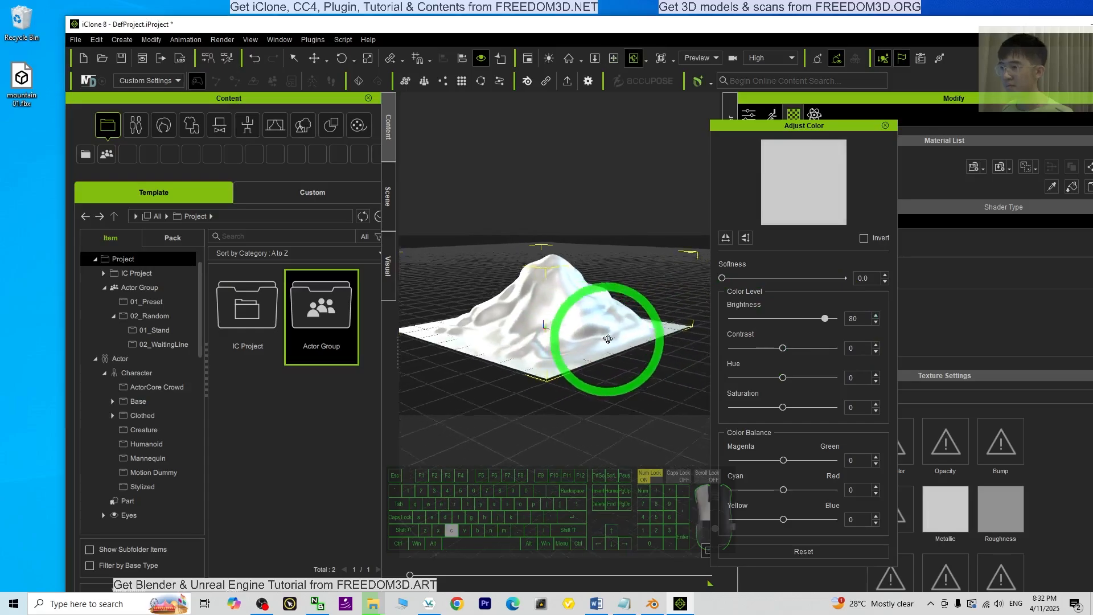
left_click_drag(608, 339, 575, 310)
left_click_drag(826, 318, 800, 318)
left_click_drag(564, 333, 610, 296)
key("c")
mouse_move(800, 319)
left_mouse_down()
mouse_move(840, 318)
mouse_move(806, 318)
mouse_move(818, 322)
left_mouse_up()
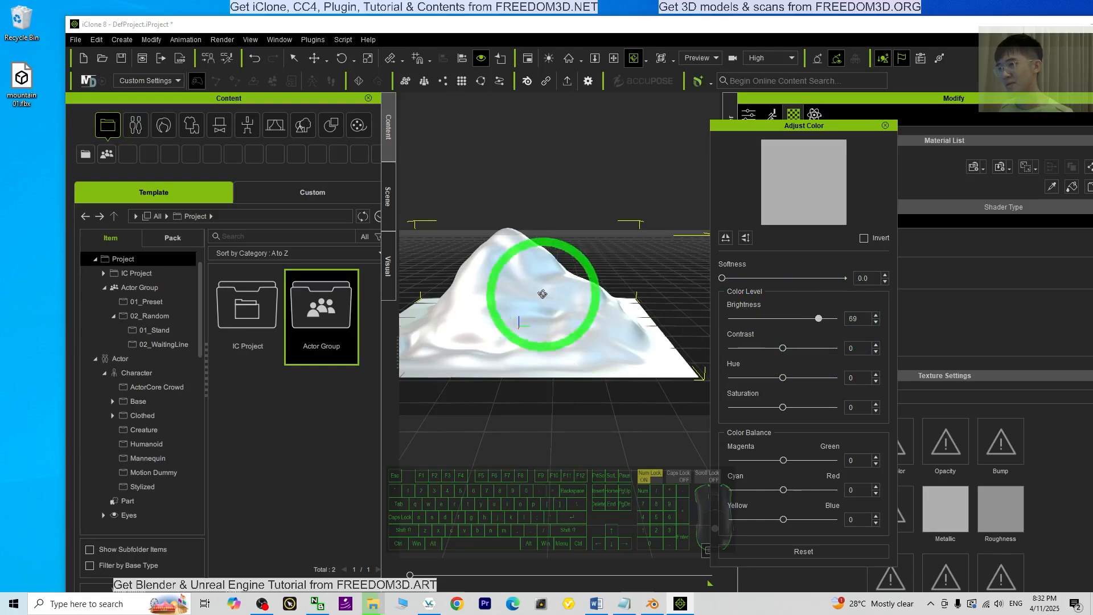
left_click_drag(543, 293, 740, 300)
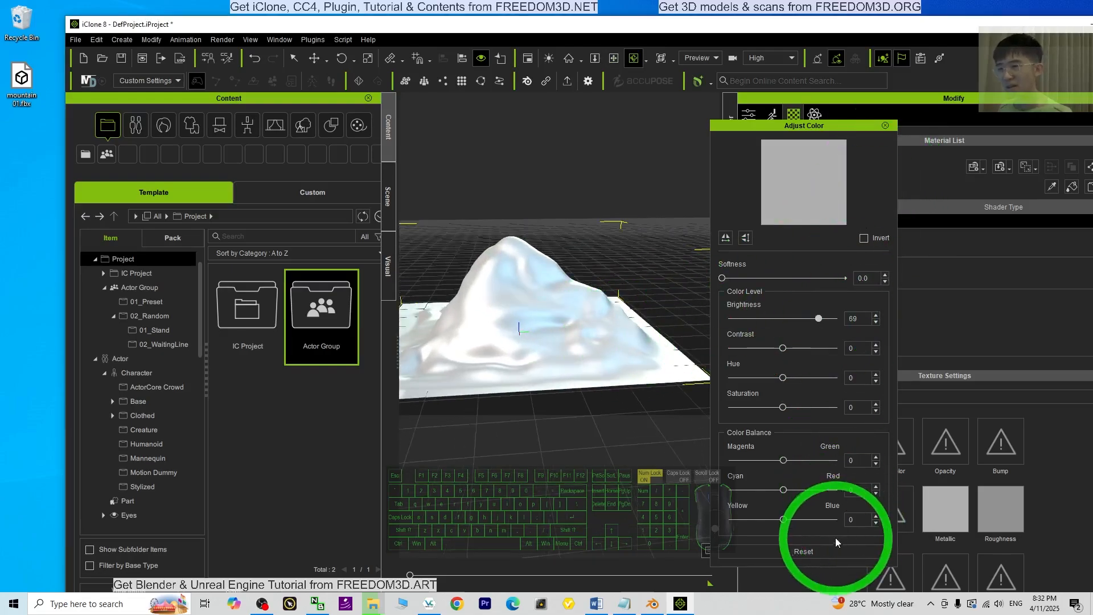
left_click(885, 126)
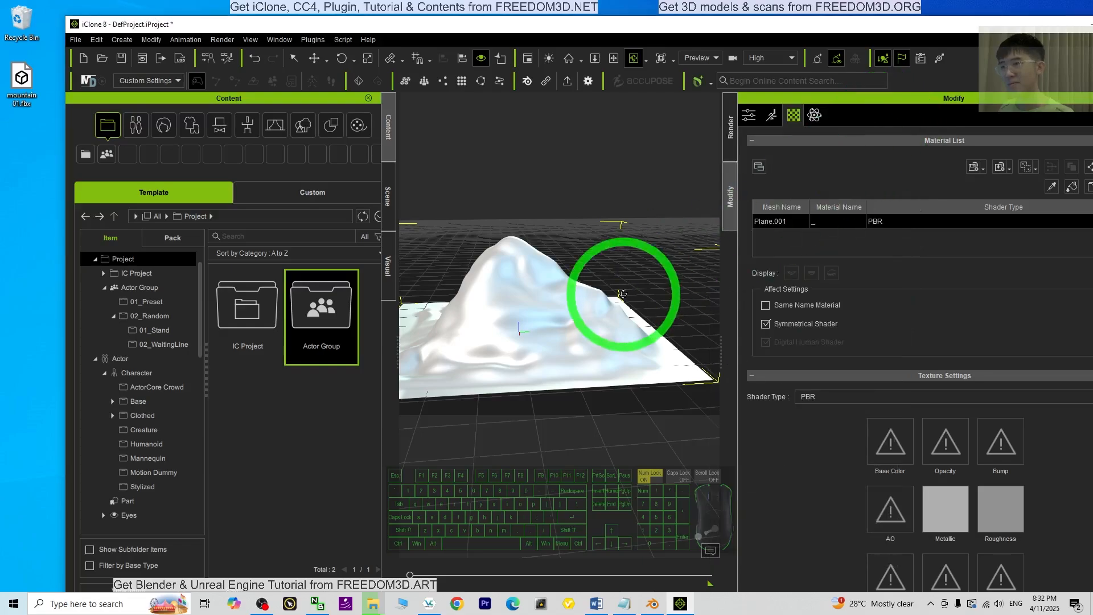
Set the mountain material's diffuse color to light green (#ceffa5)
left_click_drag(597, 320, 757, 331)
scroll(937, 337, "down", 10)
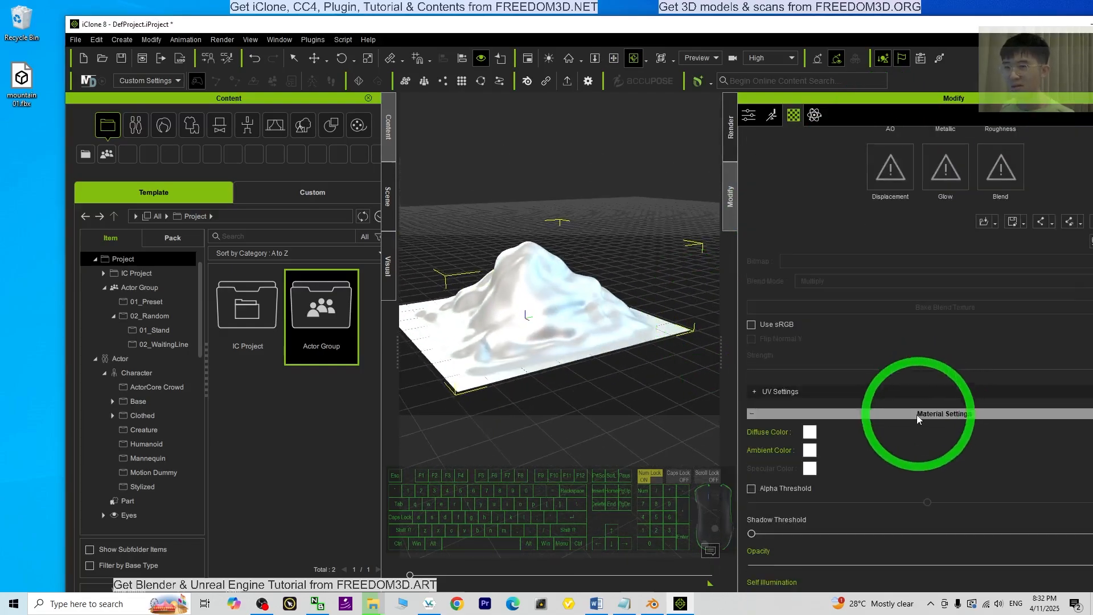
scroll(910, 418, "down", 4)
scroll(903, 414, "up", 7)
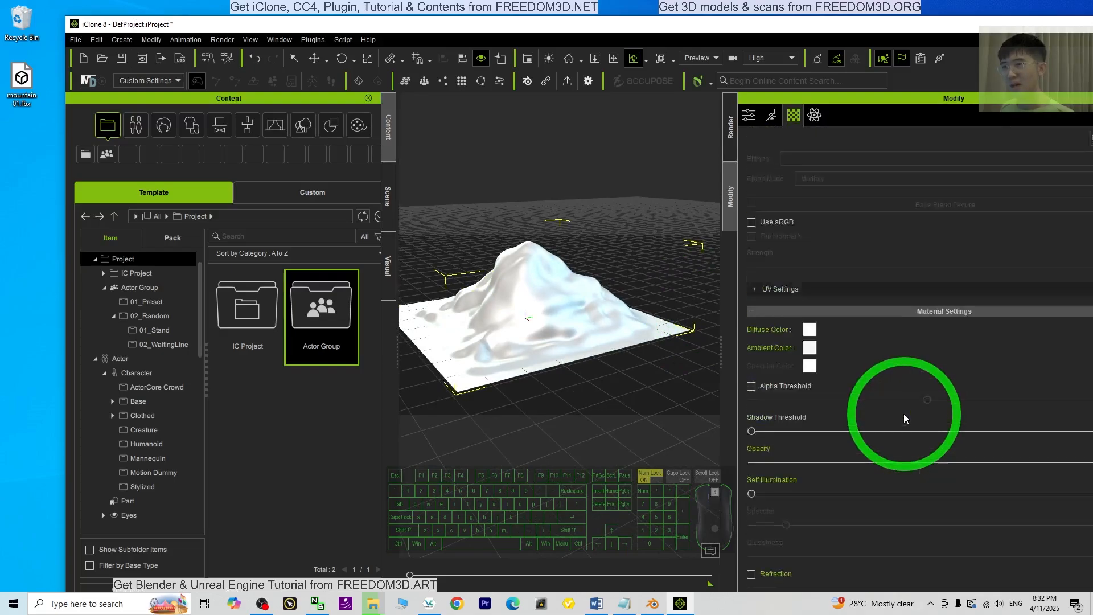
left_click(810, 364)
left_click_drag(655, 196, 866, 194)
mouse_move(895, 260)
left_mouse_down()
mouse_move(900, 307)
mouse_move(908, 283)
mouse_move(889, 294)
mouse_move(907, 270)
left_mouse_up()
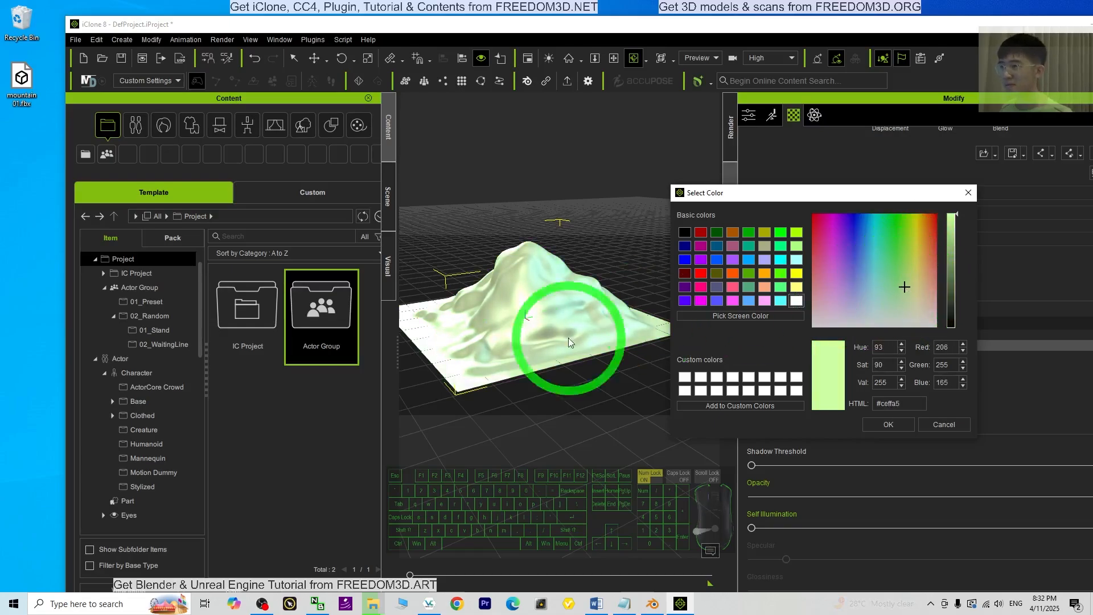
left_click(895, 425)
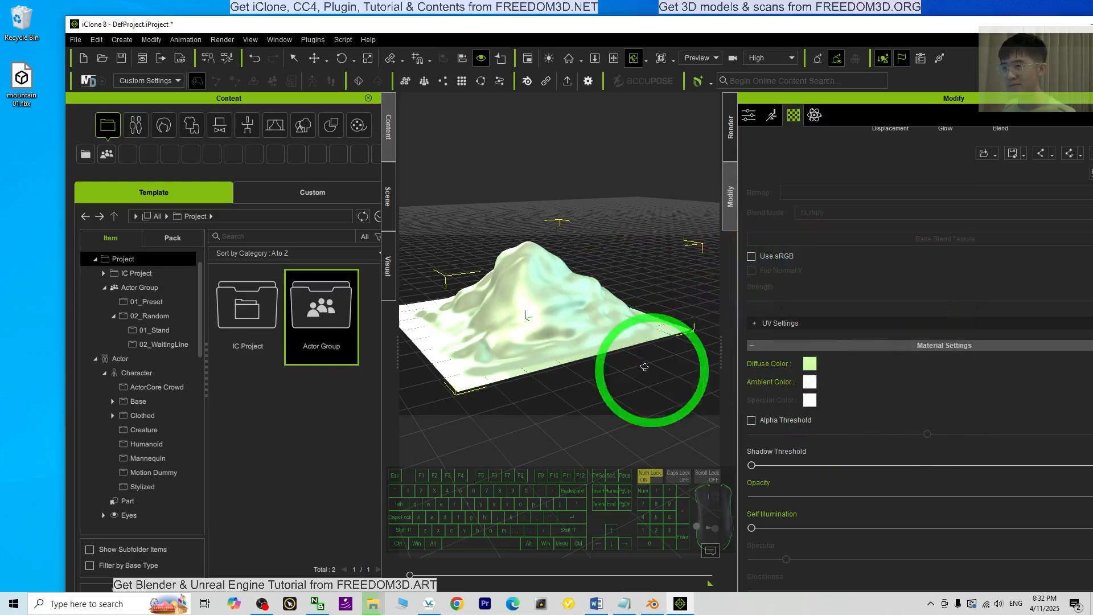
Duplicate the mountain beside the original with their bases adjoining, and rotate the copy about its vertical axis to vary its look
key("x")
left_click_drag(624, 307, 625, 287)
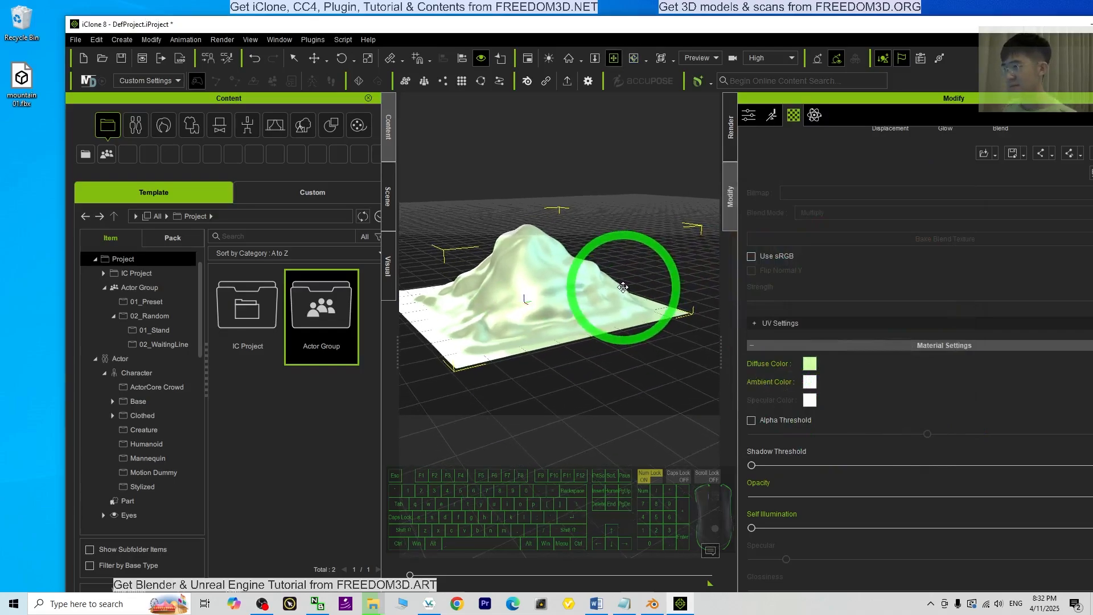
scroll(584, 288, "down", 2)
key("w")
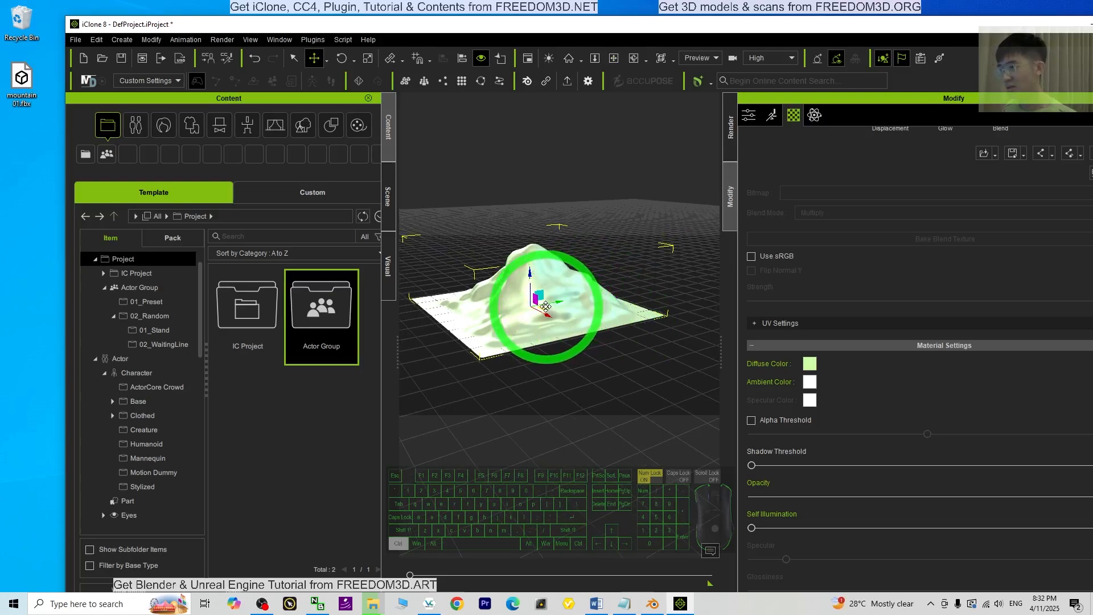
left_click_drag(546, 307, 653, 313, "ctrl")
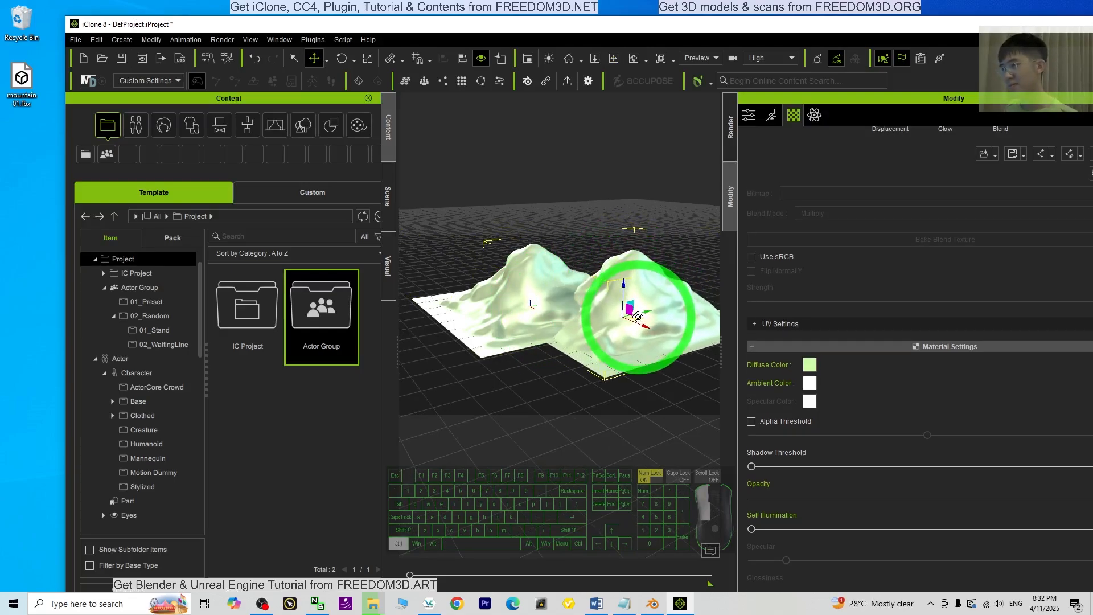
left_click_drag(659, 310, 651, 306, "ctrl")
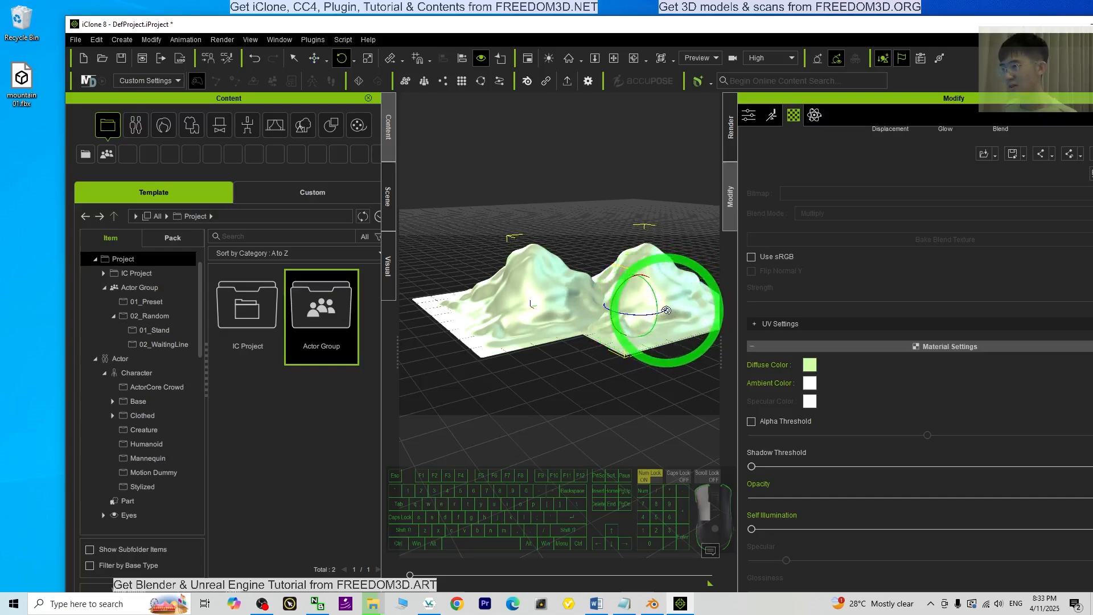
scroll(602, 327, "up", 3)
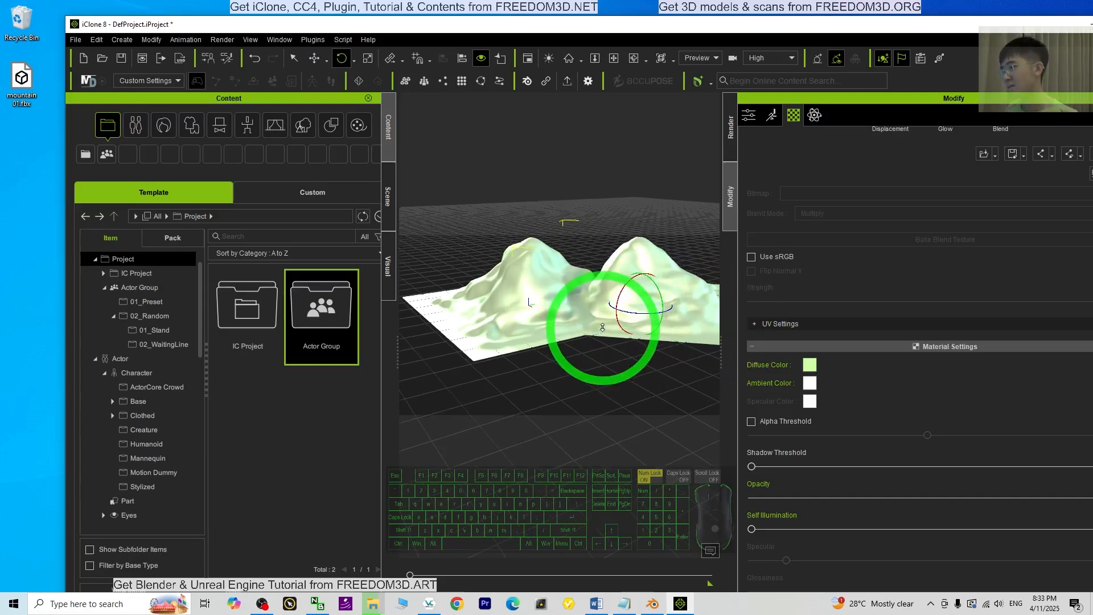
Add a third mountain copy and position it so its base overlaps the first two mountains
mouse_move(586, 326)
middle_mouse_down()
mouse_move(598, 312)
mouse_move(733, 293)
mouse_move(689, 313)
mouse_move(646, 304)
mouse_move(659, 317)
mouse_move(630, 325)
mouse_move(556, 324)
mouse_move(579, 329)
middle_mouse_up()
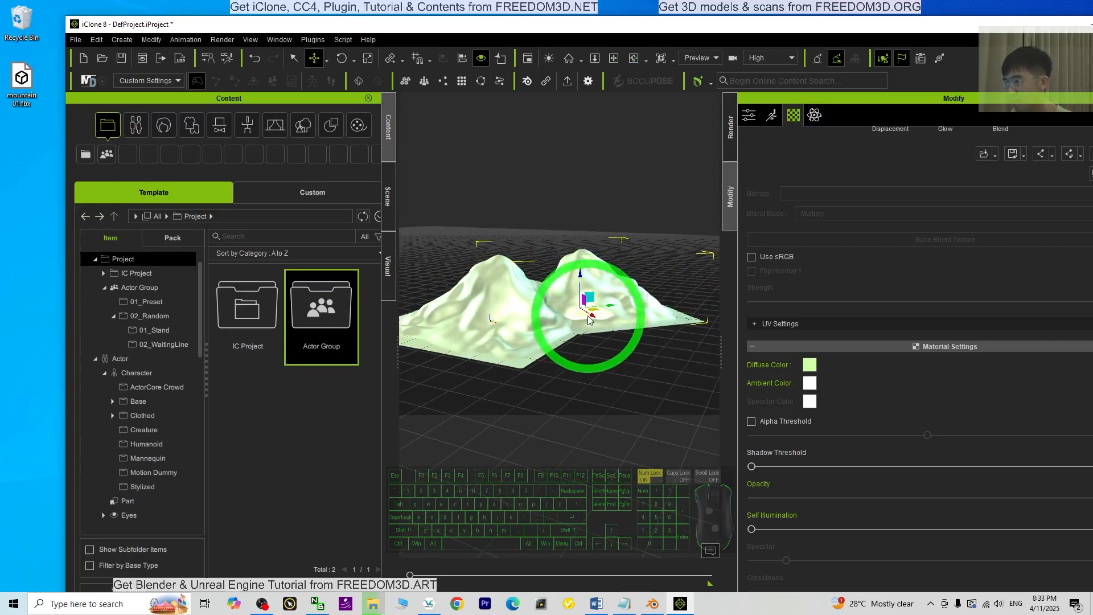
middle_click_drag(594, 318, 626, 337)
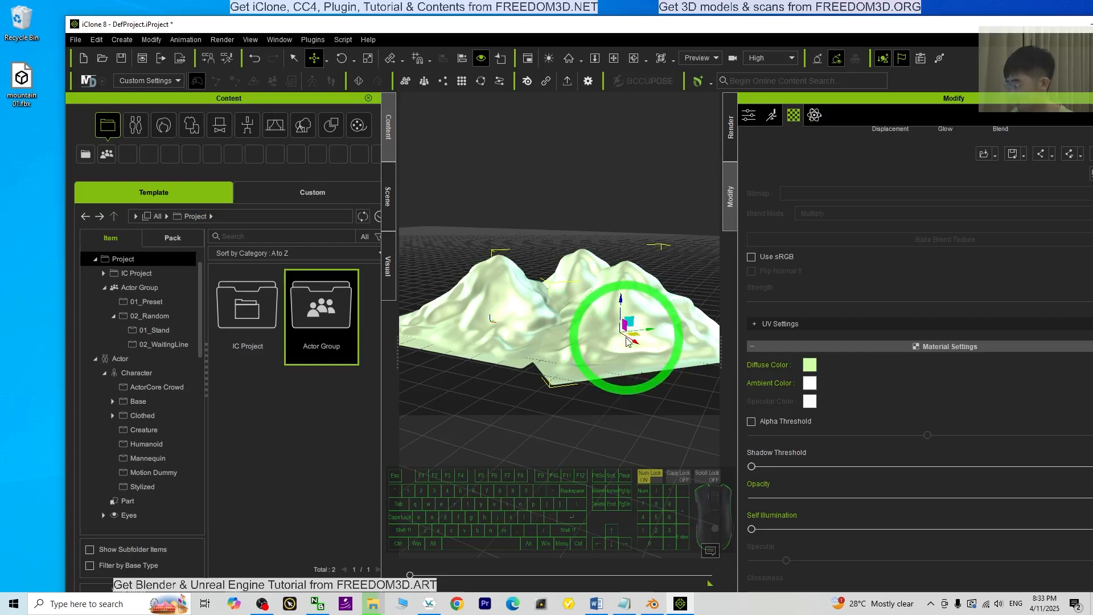
left_click_drag(633, 341, 664, 298)
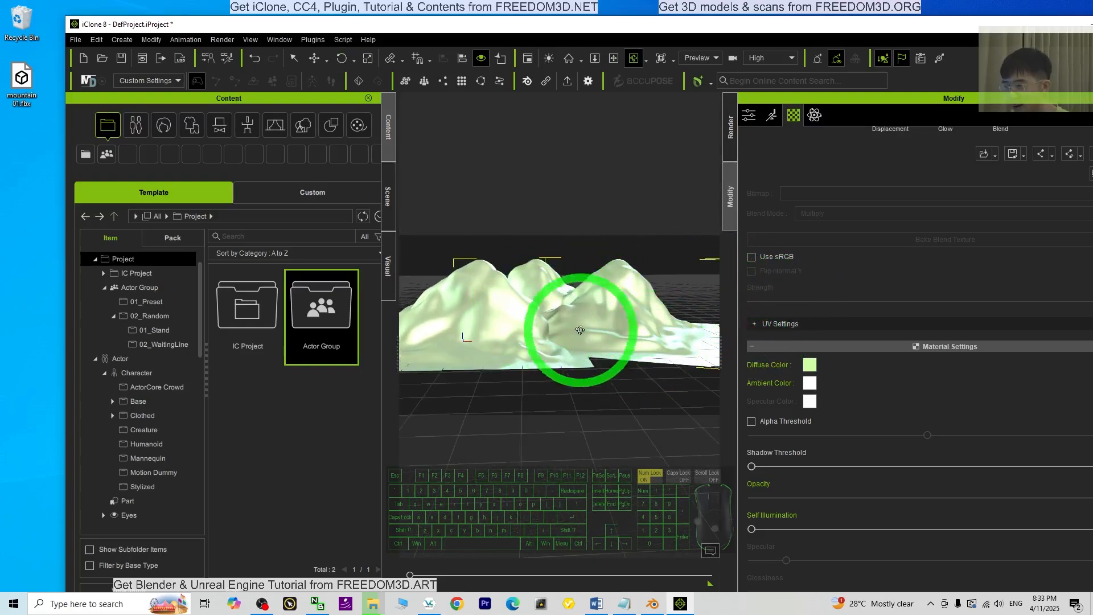
left_click_drag(580, 330, 691, 320)
Try white and several greens for the mountains' diffuse color and apply bright green (#76ff0e)
left_click(809, 364)
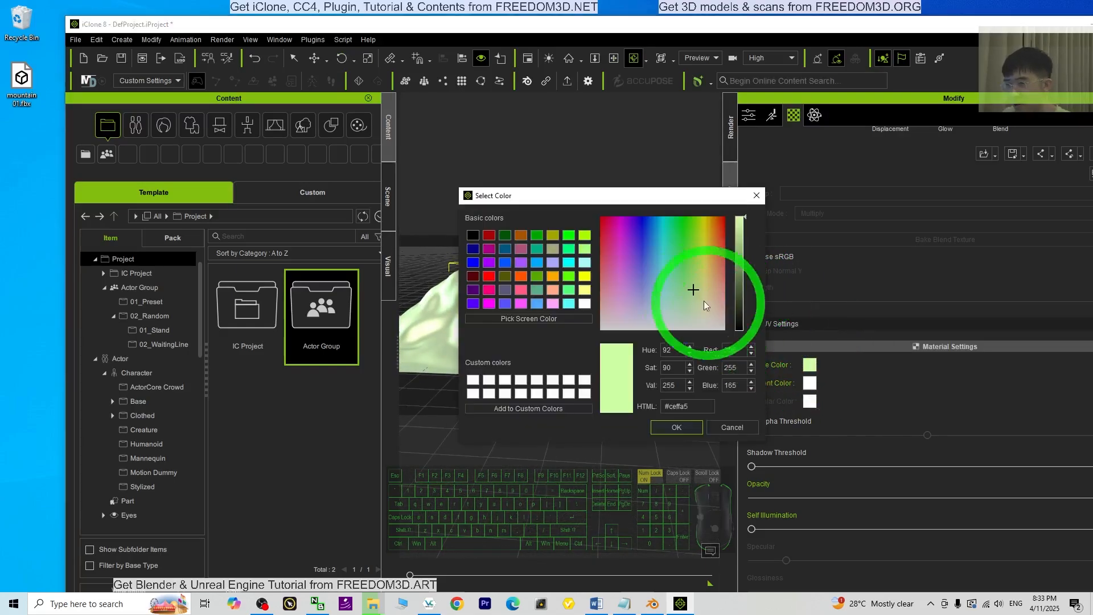
left_click_drag(682, 212, 893, 341)
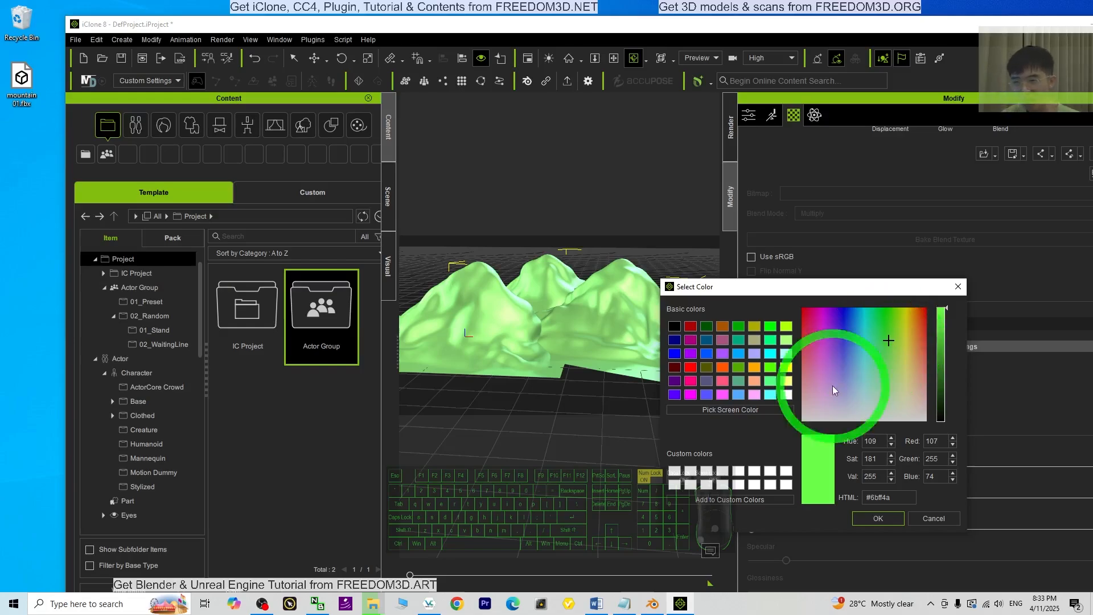
left_click(787, 395)
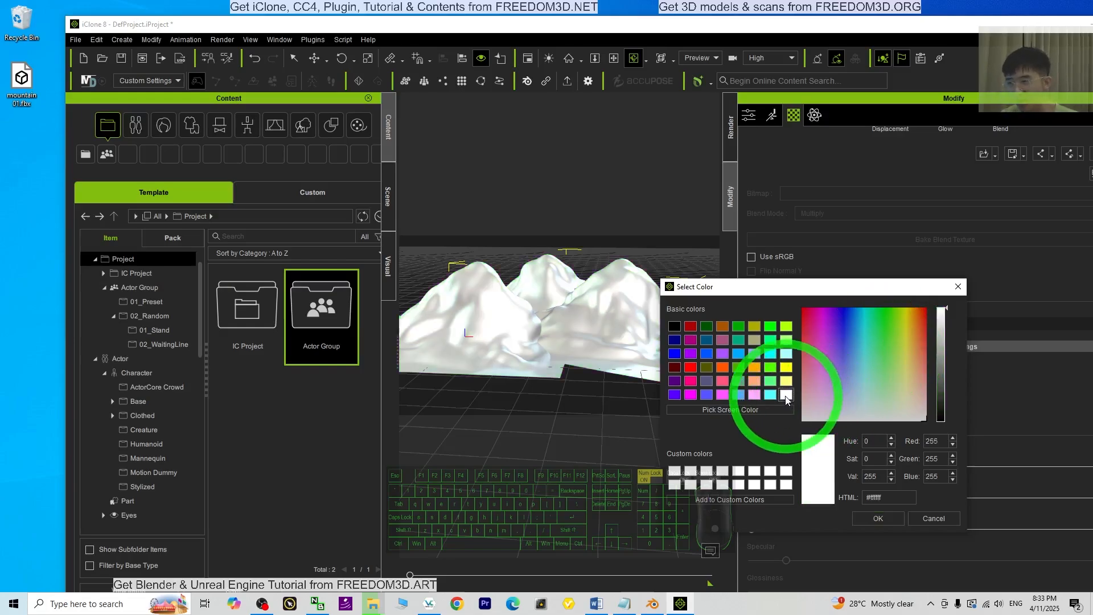
left_click(895, 338)
mouse_move(905, 319)
left_mouse_down()
mouse_move(847, 313)
mouse_move(896, 322)
left_mouse_up()
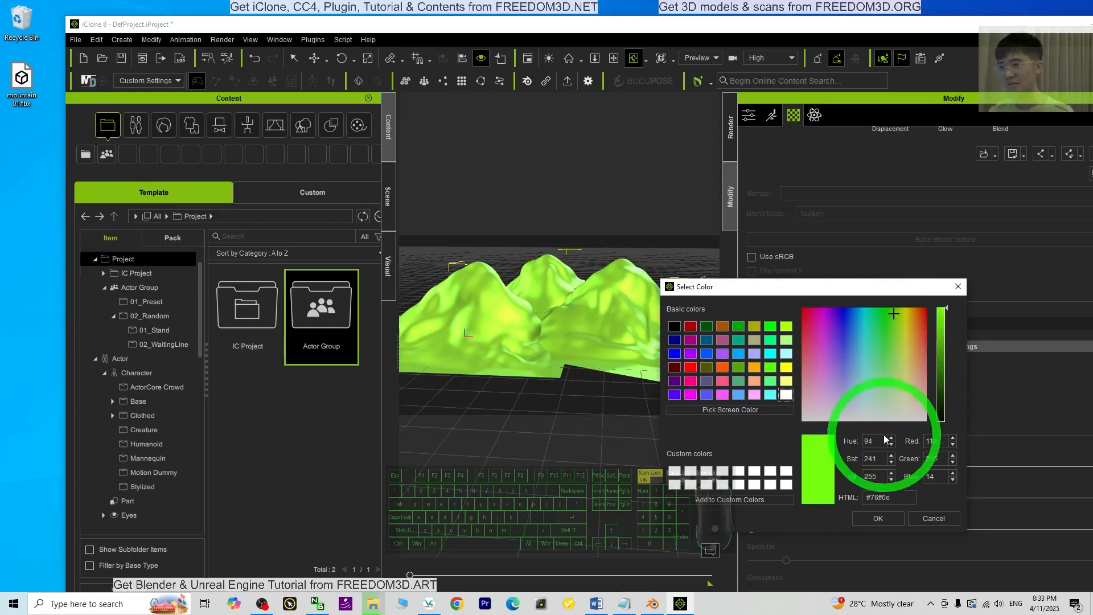
left_click(877, 518)
Enlarge the 3D viewport by narrowing the panels beside it, and maximize the program window
left_click_drag(736, 350, 833, 351)
left_click_drag(406, 348, 316, 341)
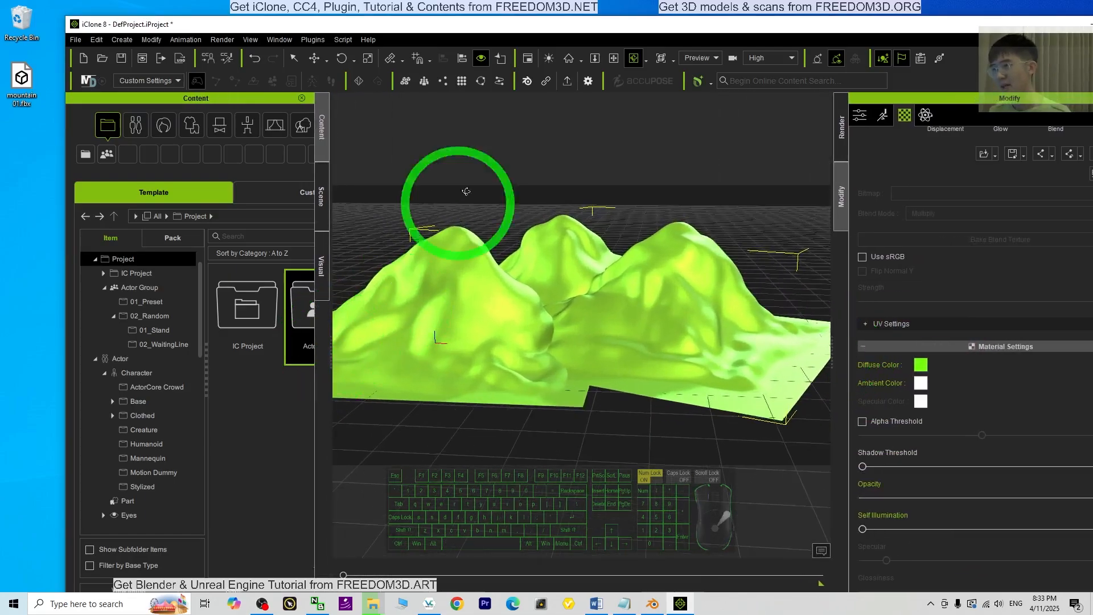
double_click(623, 24)
Set the mountain material's diffuse color to yellow-green (#94ff19)
left_click(855, 345)
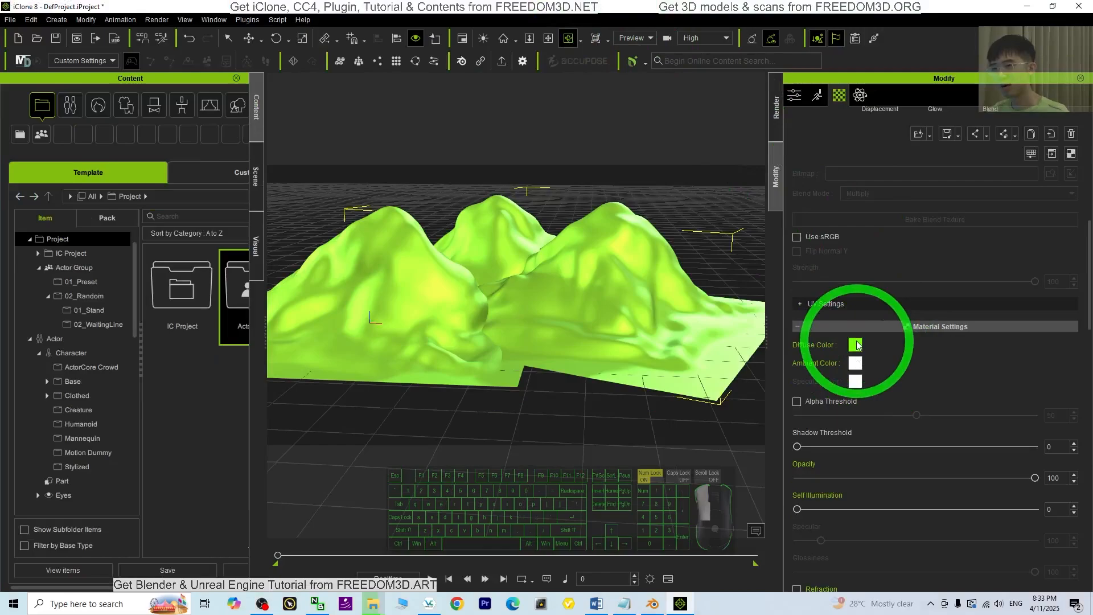
left_click_drag(632, 175, 945, 292)
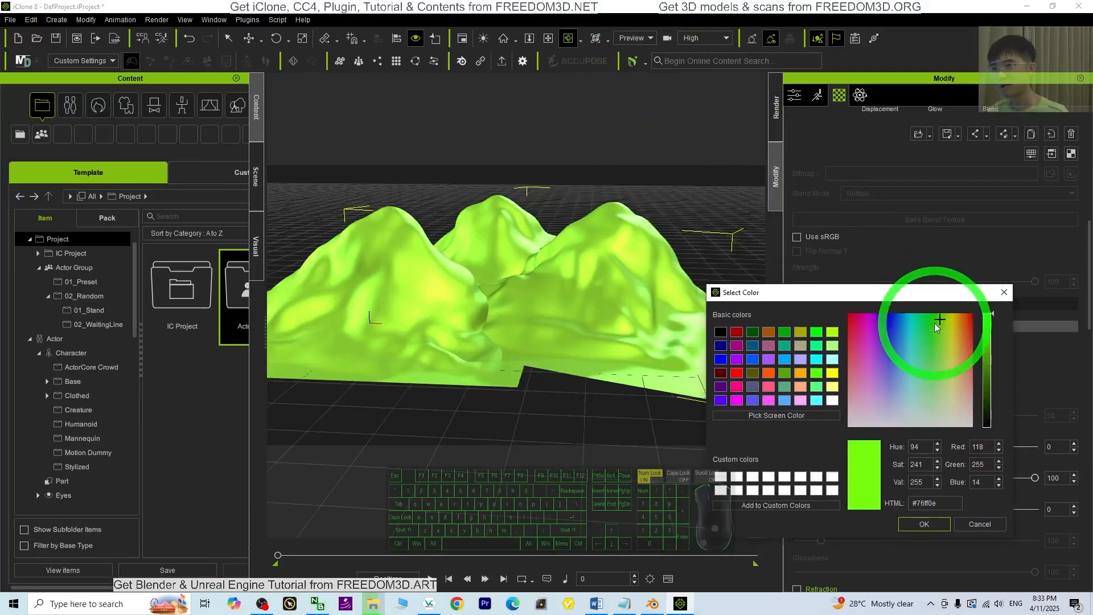
left_click(947, 318)
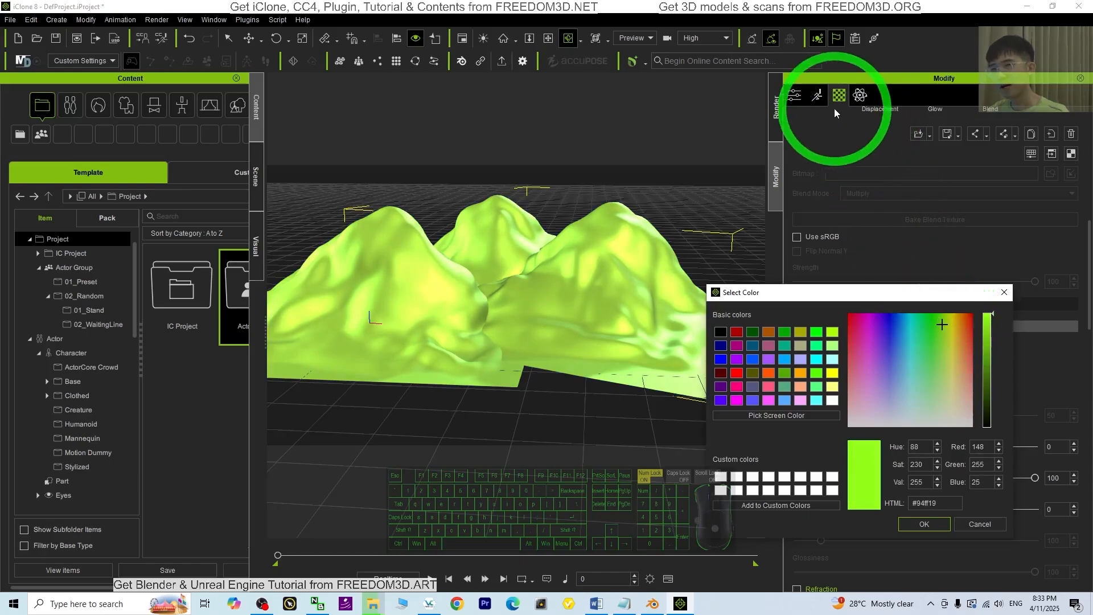
left_click(923, 524)
Adjust the color of the mountain's Metallic texture to brightness 100 and contrast 21
scroll(934, 359, "up", 5)
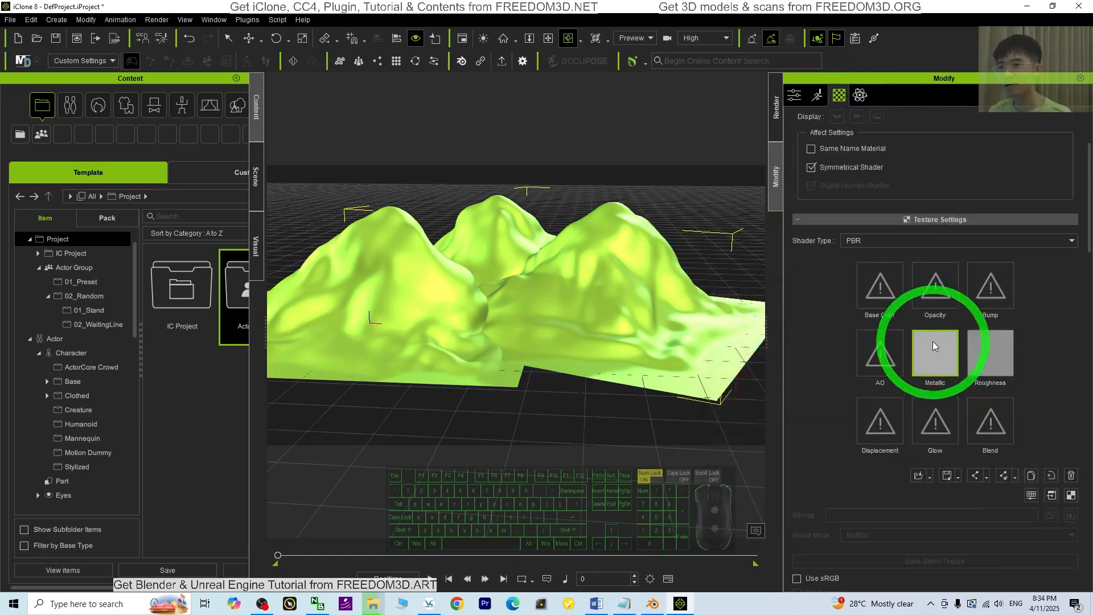
right_click(934, 345)
left_click(997, 367)
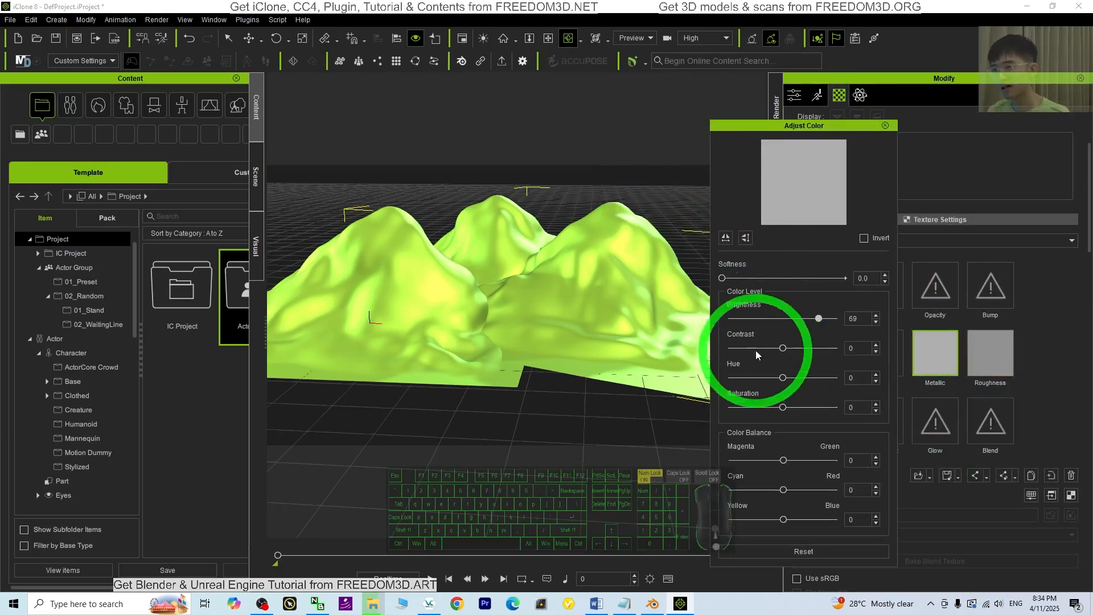
left_click_drag(819, 318, 846, 324)
left_click_drag(784, 349, 857, 324)
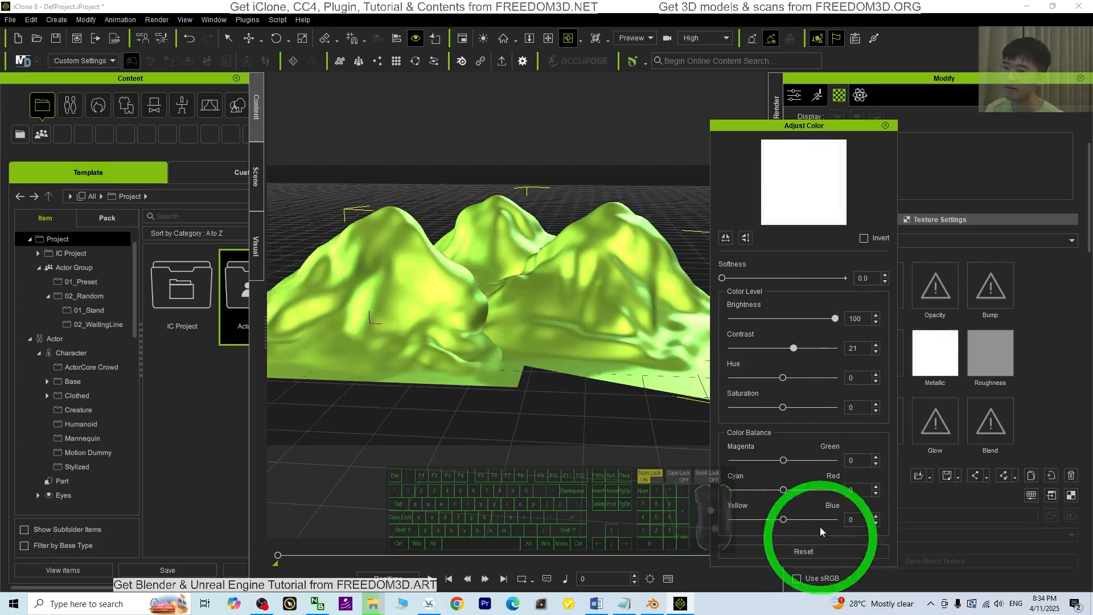
left_click(886, 125)
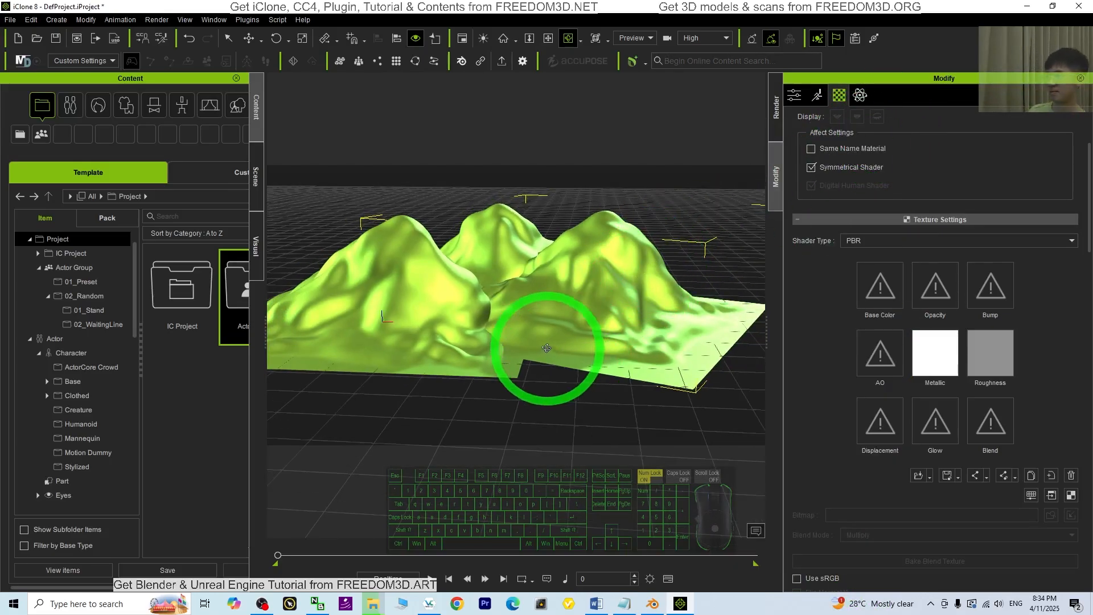
Examine the mountain group from several angles, compare it with the original sculpt in Blender, and return to iClone
key("c")
left_click_drag(531, 366, 530, 332)
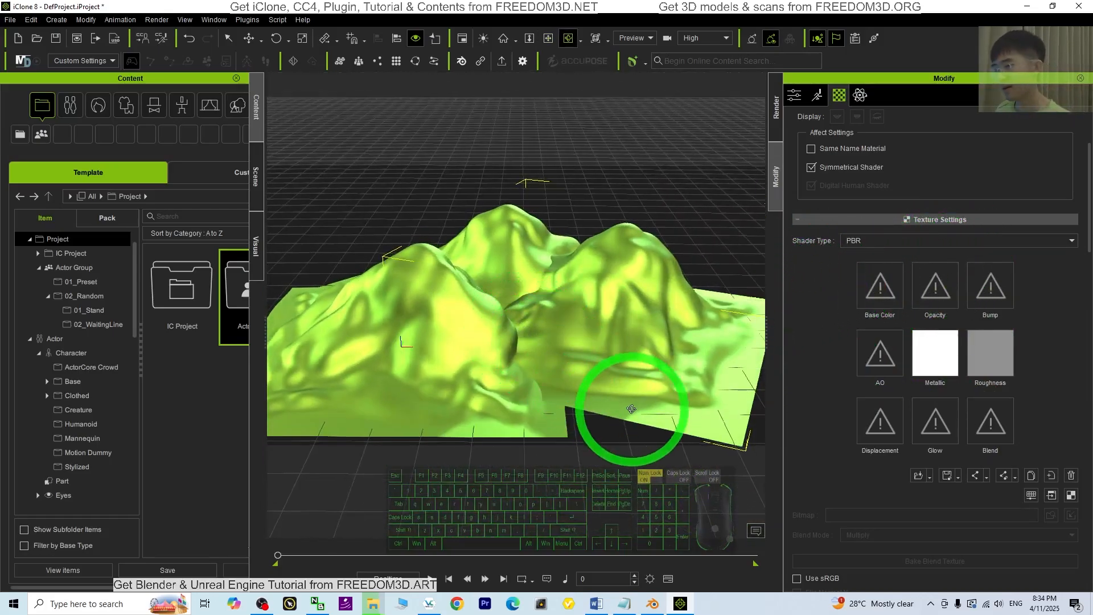
left_click_drag(594, 323, 627, 315)
left_click(655, 601)
left_click(469, 220)
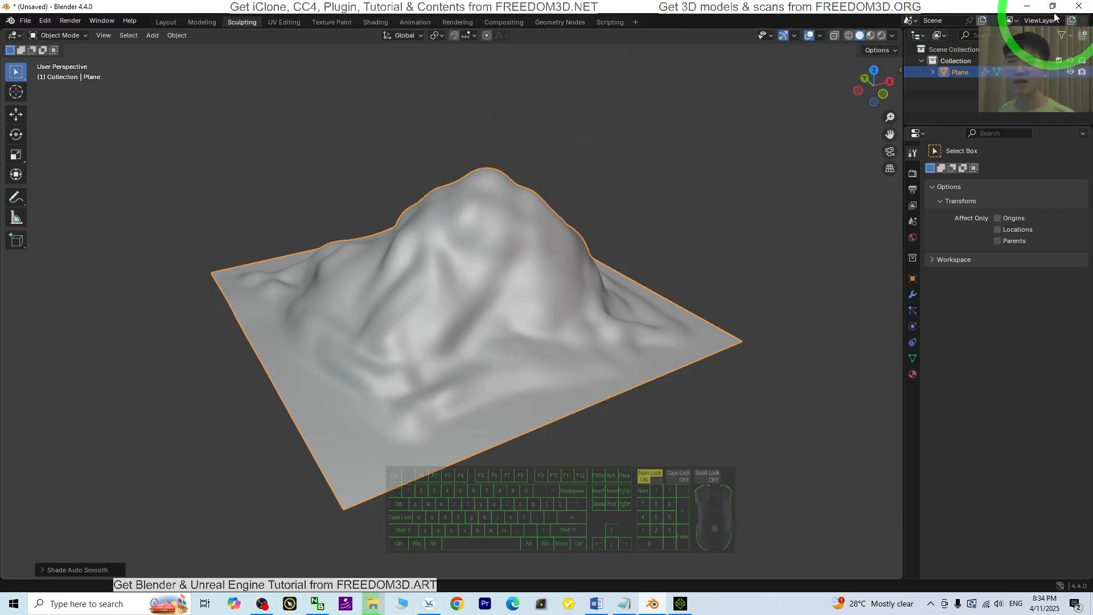
left_click(1028, 6)
left_click(680, 288)
left_click_drag(655, 362, 536, 338)
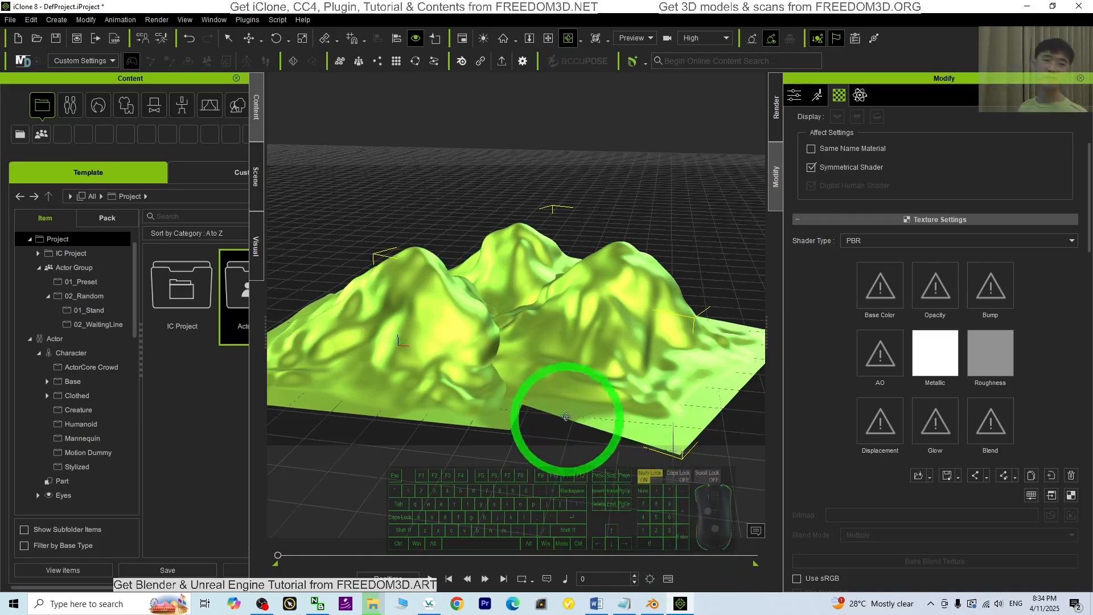
Duplicate one of the mountains and place the fourth copy in front of the group
key("c")
left_click_drag(490, 383, 539, 359)
scroll(647, 371, "down", 2)
key("w")
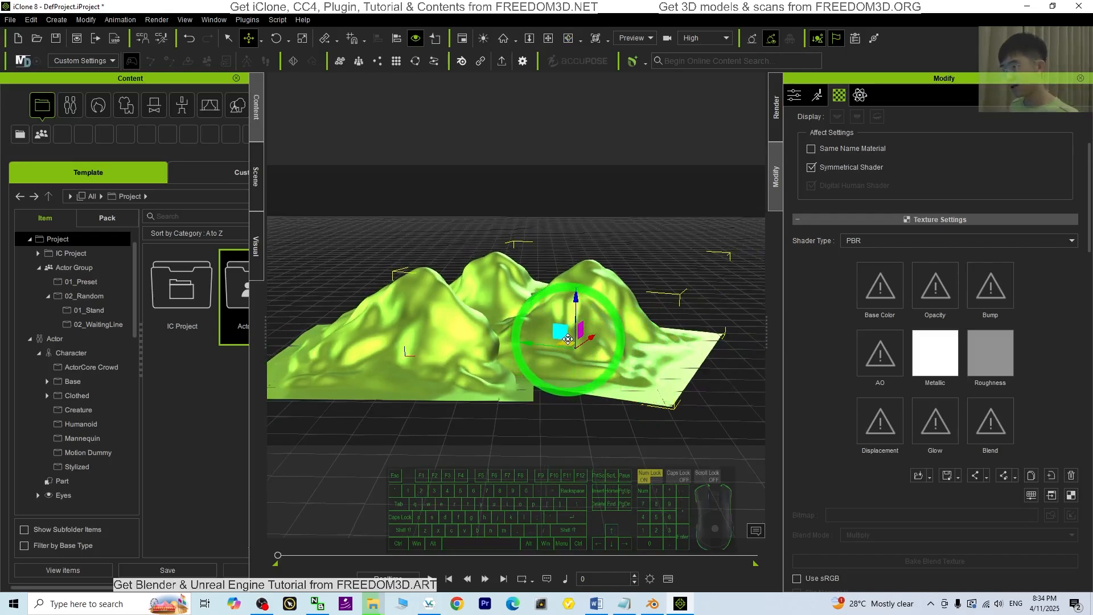
left_click_drag(566, 345, 725, 410)
Adjust the fourth mountain's orientation and position so its base overlaps the neighboring mountains and the terrain looks continuous
key("e")
key("x")
key("c")
key("x")
left_click_drag(507, 388, 609, 401)
key("c")
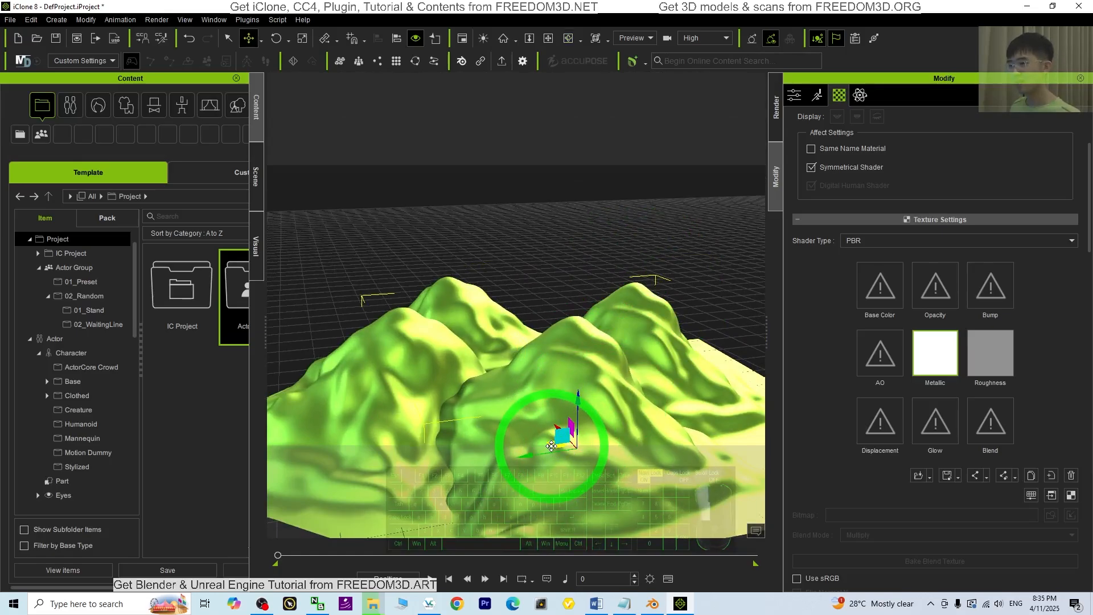
left_click_drag(551, 446, 451, 400)
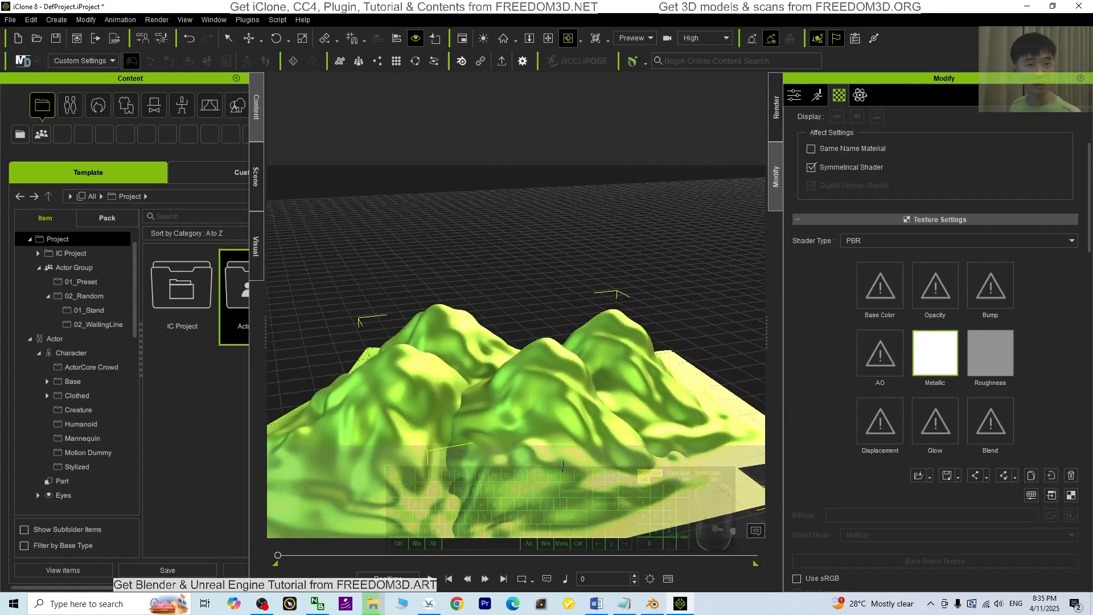
key("x")
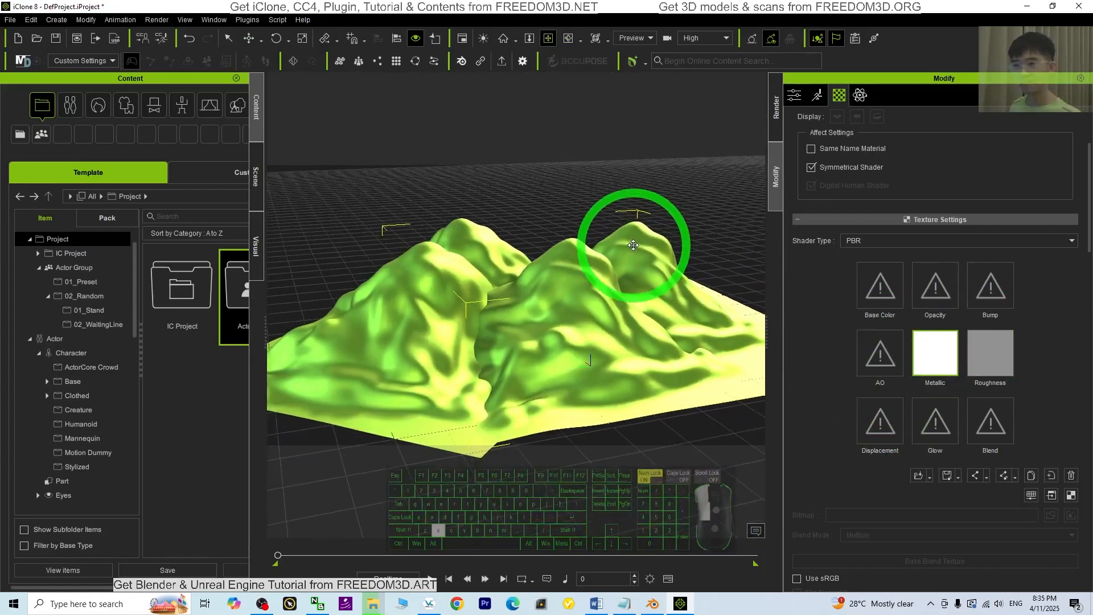